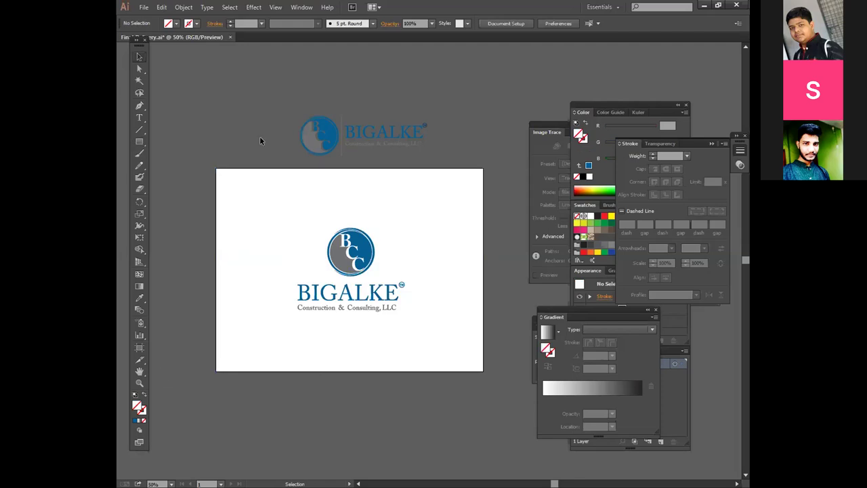
Cut the horizontal logo above the artboard and save the document as Illustrator file Final-Delivery in a new "final file" folder on drive F
{"action": "key", "text": "ctrl+z"}
{"action": "left_click", "coordinate": [143, 7]}
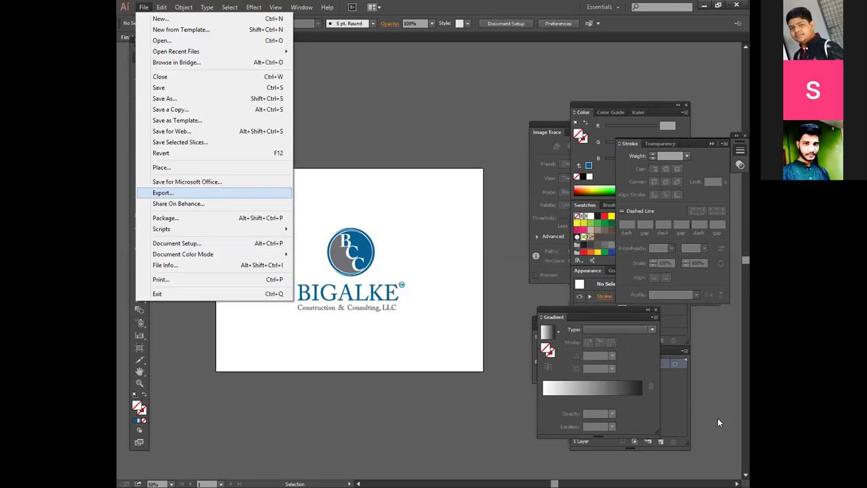
{"action": "key", "text": "Return"}
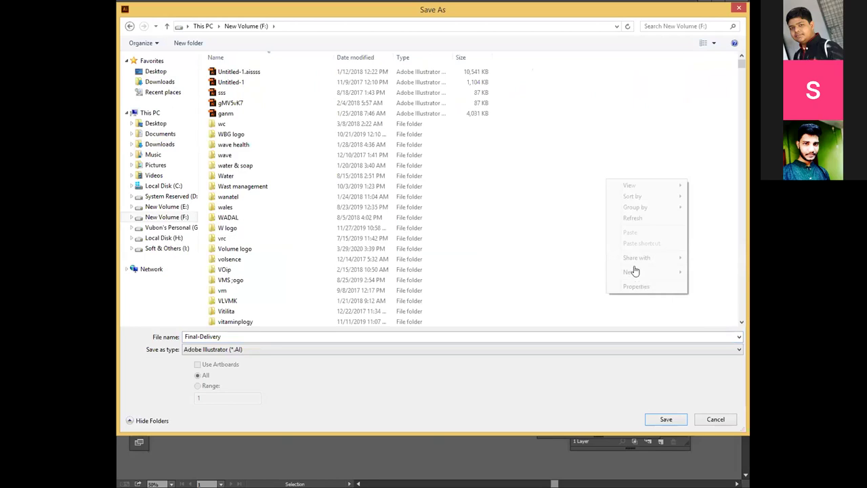
{"action": "mouse_move", "coordinate": [633, 271]}
{"action": "left_click", "coordinate": [558, 272]}
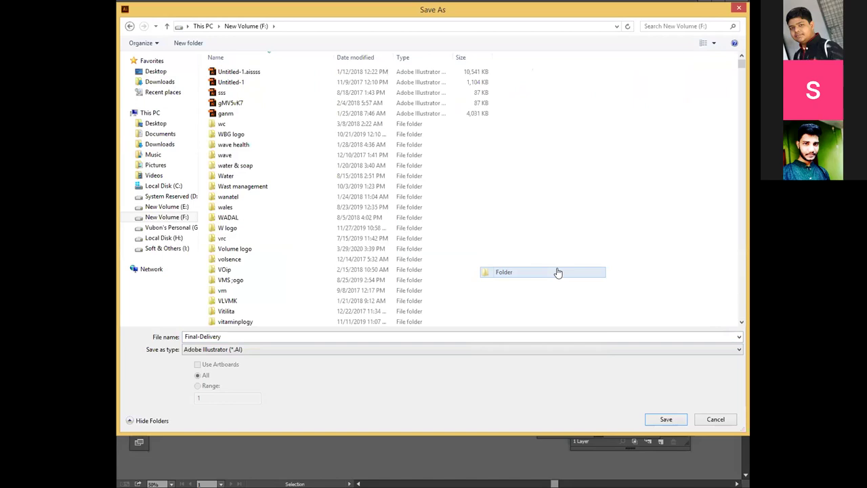
{"action": "type", "text": "fi"}
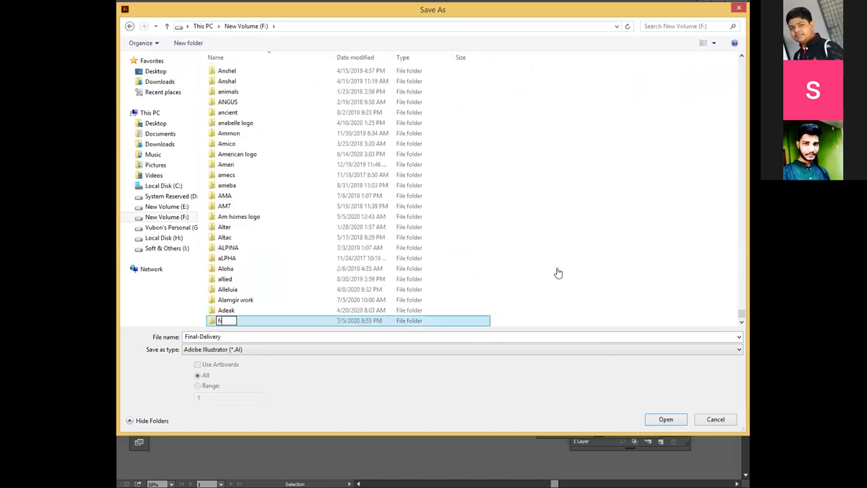
{"action": "type", "text": "nal file"}
{"action": "key", "text": "Return"}
{"action": "key", "text": "Return"}
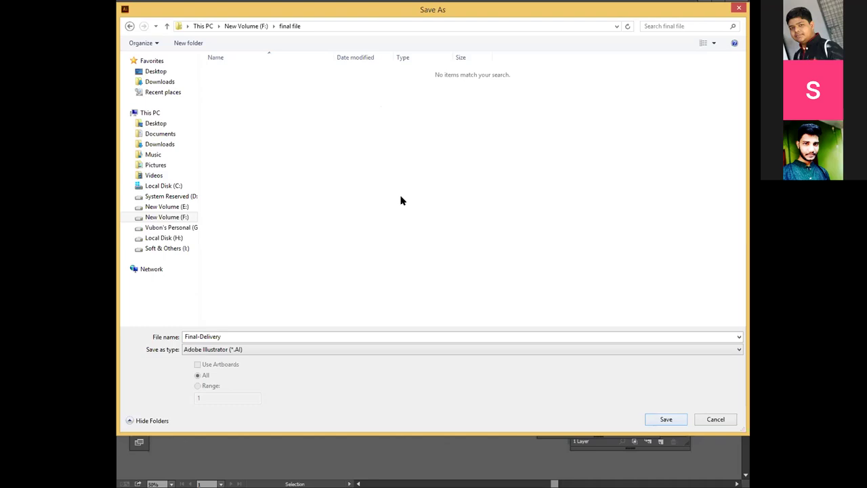
{"action": "key", "text": "Return"}
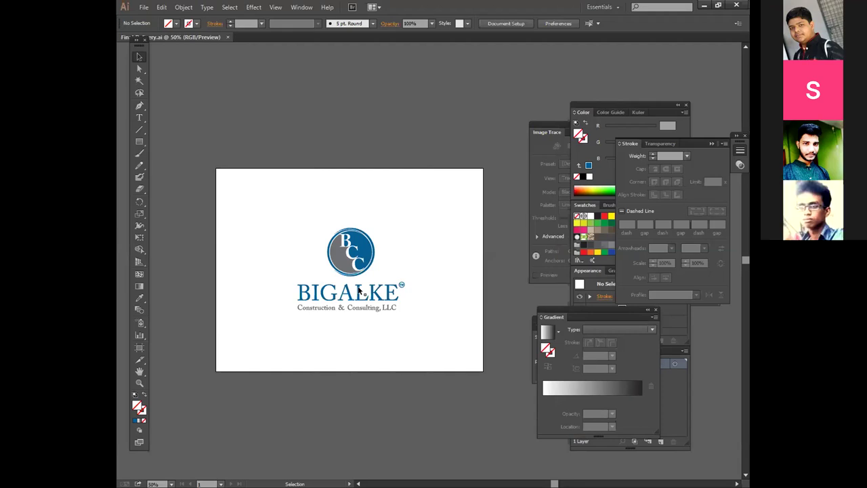
Save another version of the stacked logo as the EPS file Final-Delivery-1 in the "final file" folder
{"action": "key", "text": "ctrl+shift+s"}
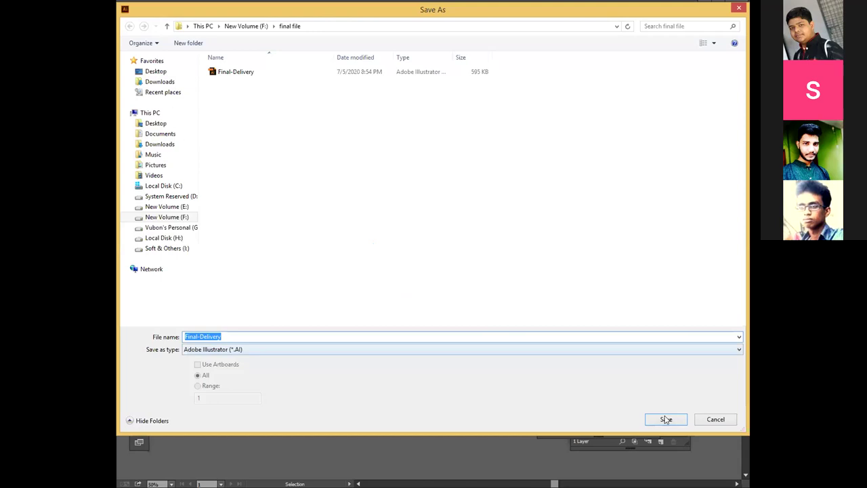
{"action": "key", "text": "Tab"}
{"action": "key", "text": "Down"}
{"action": "key", "text": "Down"}
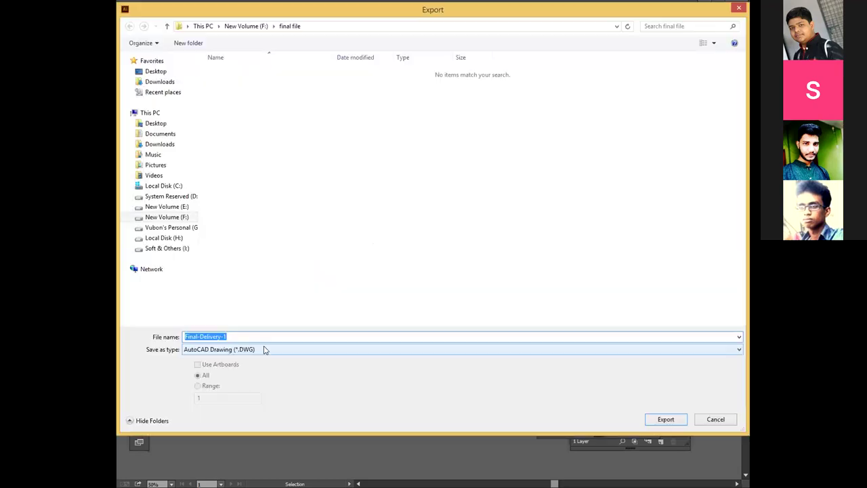
Export the stacked logo as Final-Delivery-1 in JPEG format and in Photoshop format to the "final file" folder
{"action": "scroll", "coordinate": [264, 350], "scroll_direction": "down", "scroll_amount": 5}
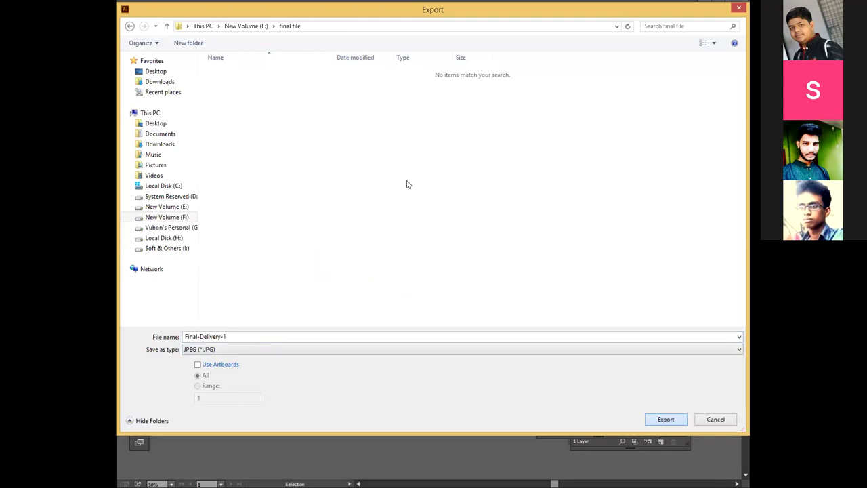
{"action": "key", "text": "Return"}
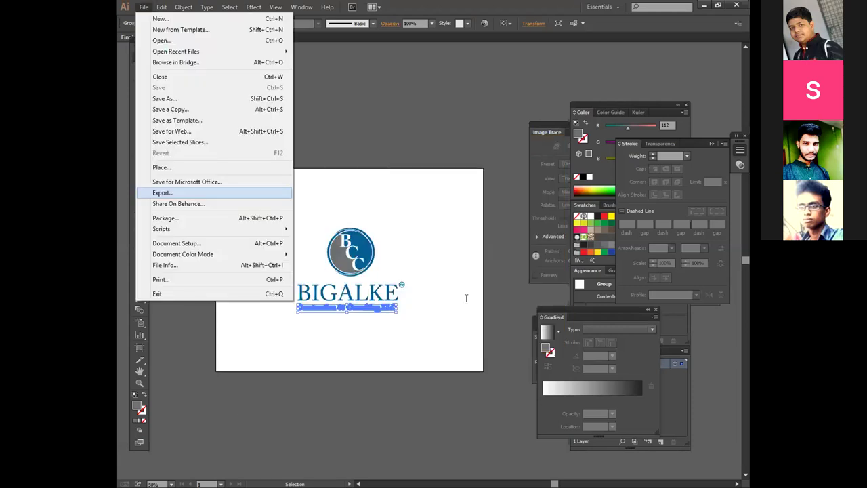
{"action": "key", "text": "Return"}
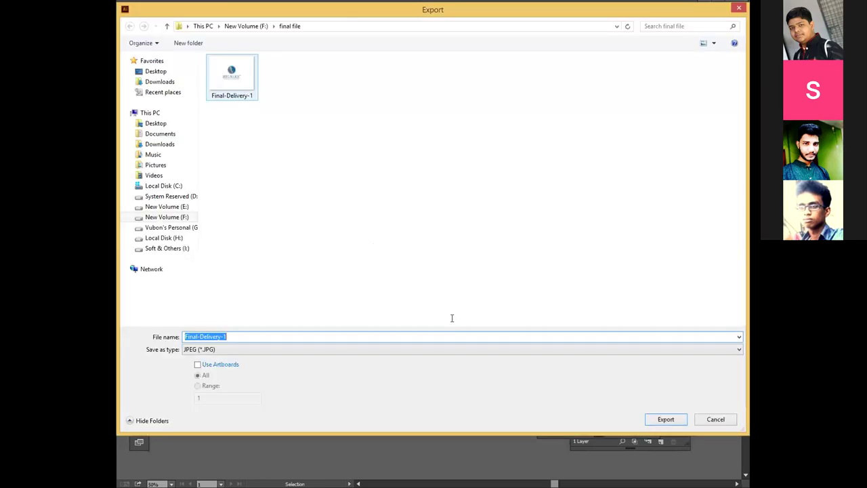
{"action": "key", "text": "Return"}
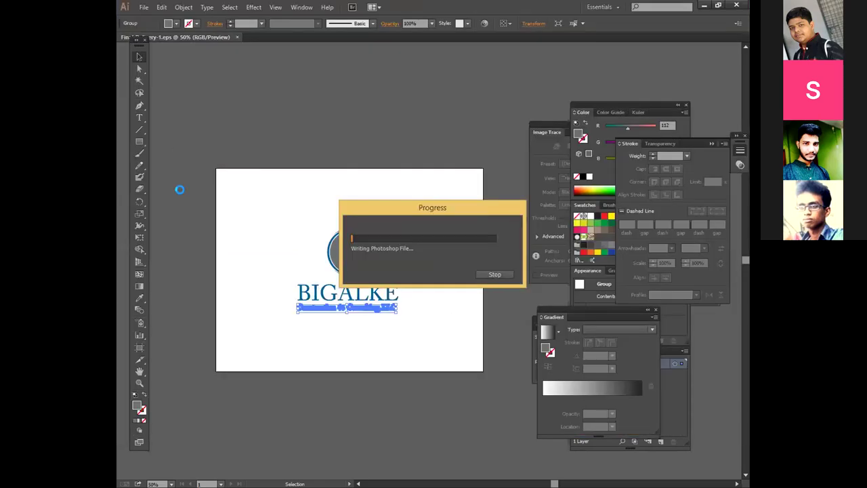
Export the stacked logo as the PNG file Final-Delivery-1 with a transparent background
{"action": "key", "text": "alt+f"}
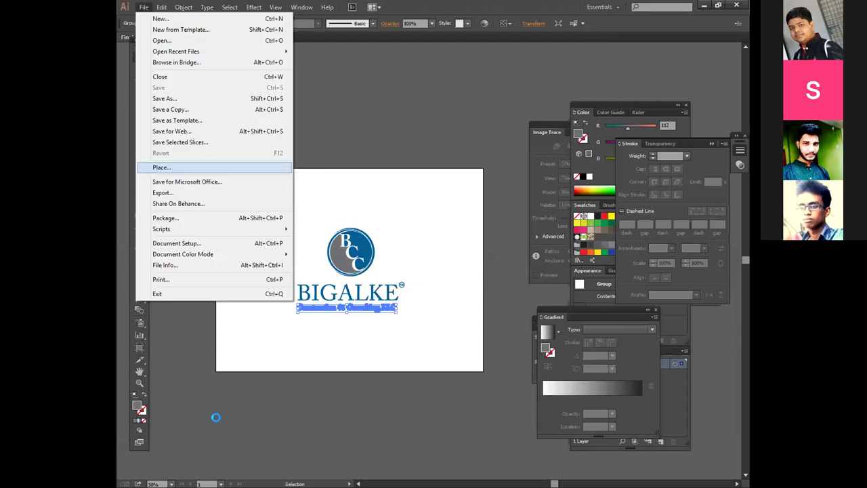
{"action": "key", "text": "Down"}
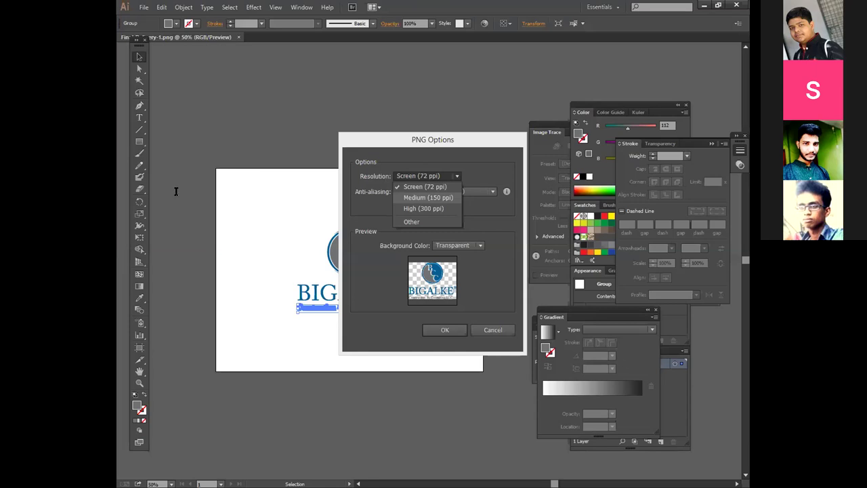
{"action": "key", "text": "Return"}
{"action": "key", "text": "Return"}
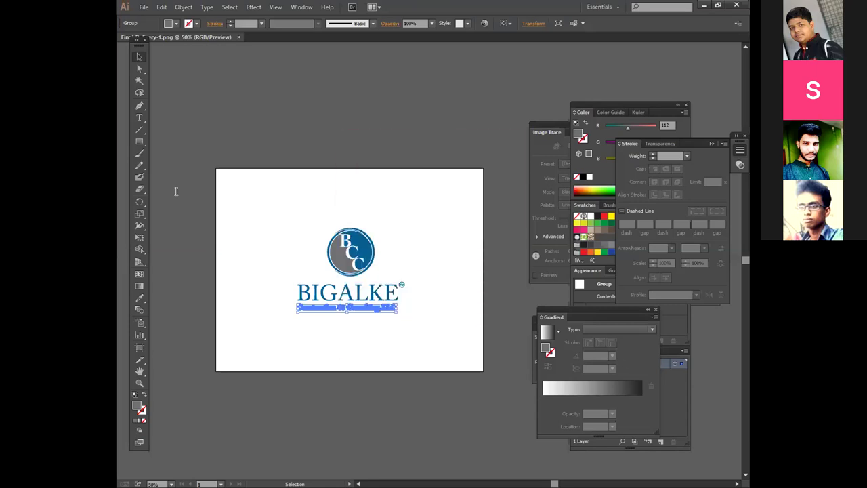
Save the stacked logo as the SVG file Final-Delivery-1 with the SVG 1.1 profile and embedded images
{"action": "key", "text": "alt+f"}
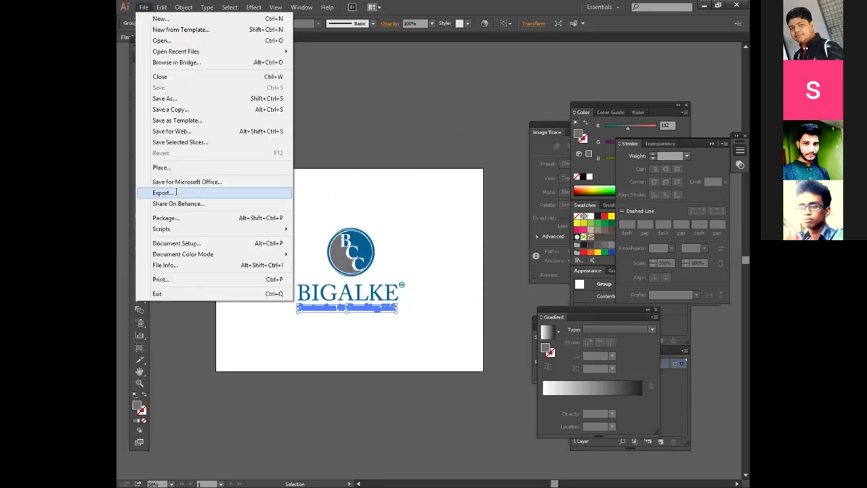
{"action": "key", "text": "Return"}
{"action": "key", "text": "Return"}
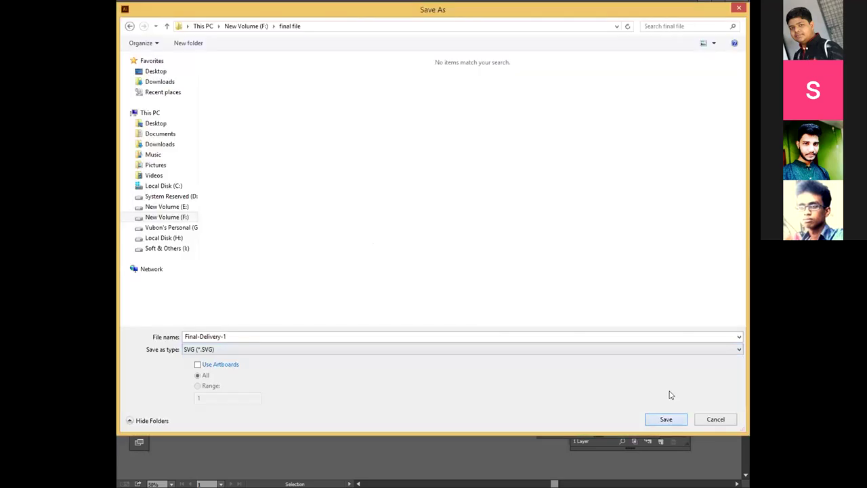
{"action": "key", "text": "Return"}
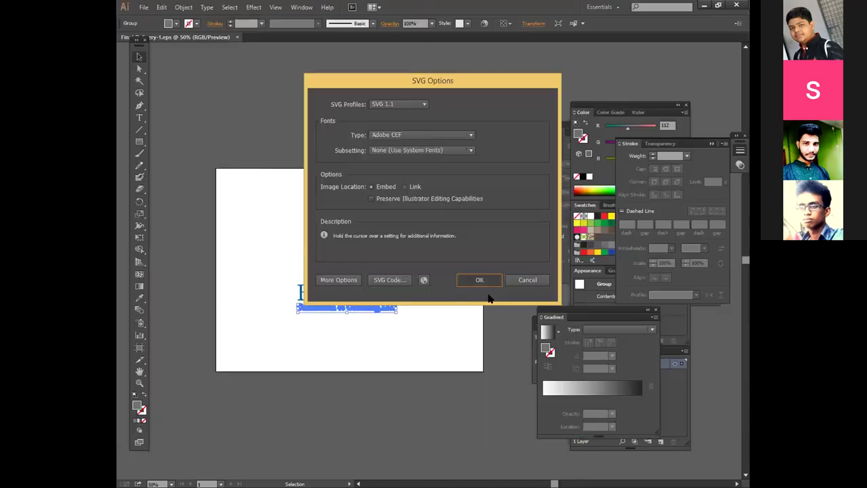
{"action": "left_click", "coordinate": [490, 278]}
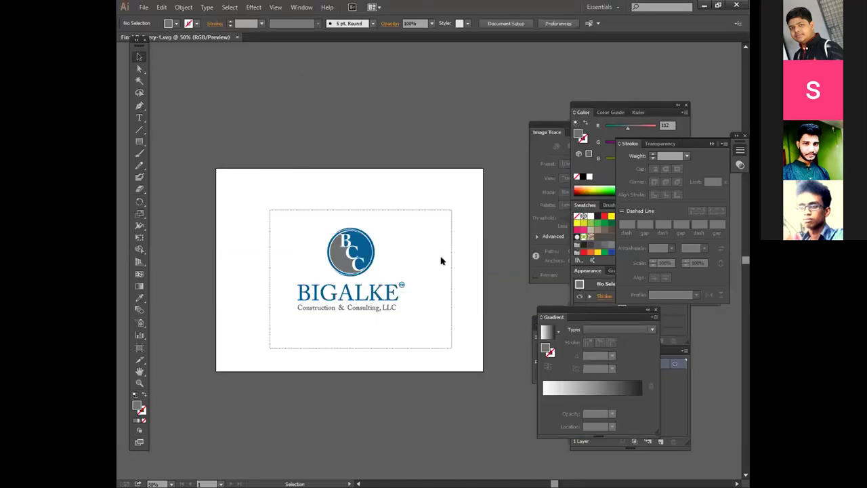
Paste the horizontal BIGALKE logo into the document and move it above the artboard
{"action": "key", "text": "ctrl+a"}
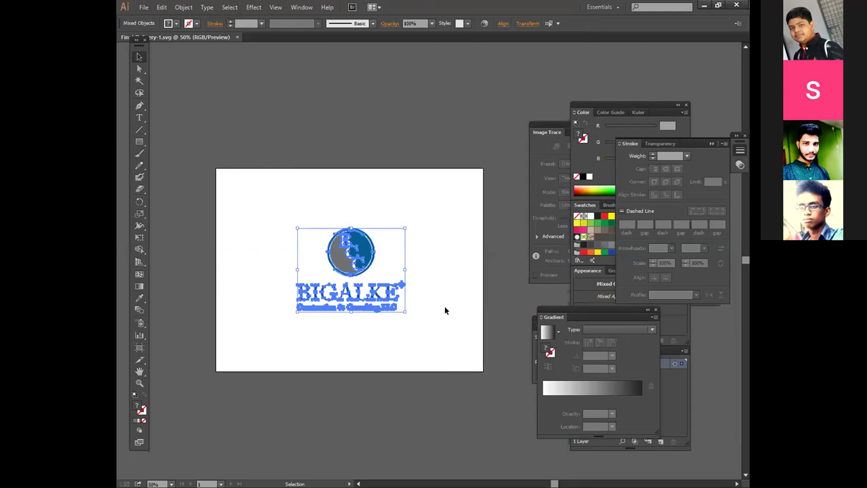
{"action": "left_click", "coordinate": [445, 310]}
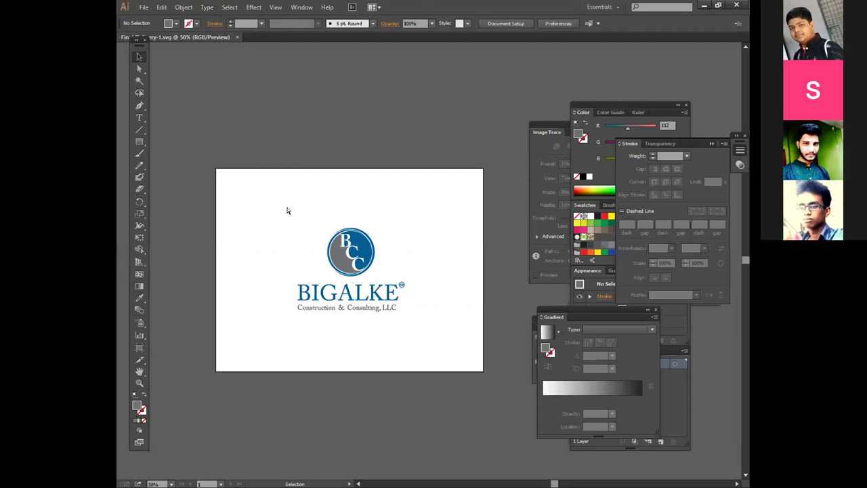
{"action": "key", "text": "ctrl+v"}
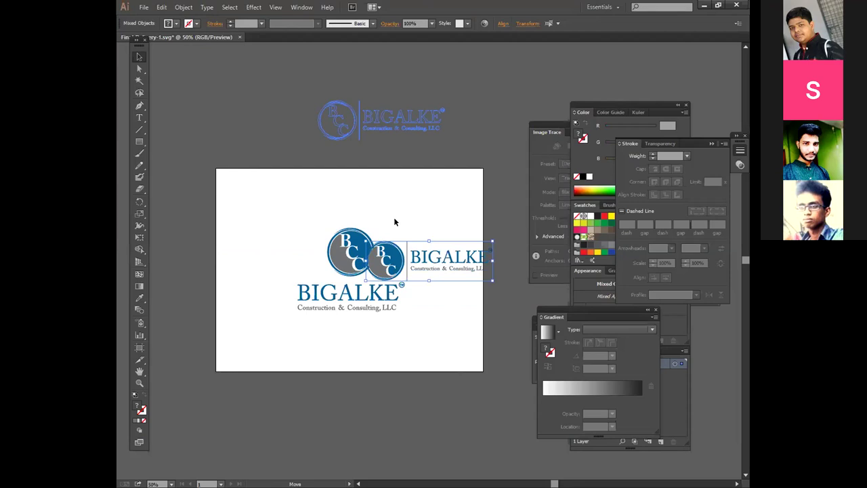
Replace the stacked logo with the horizontal one, enlarging it and centring it on the artboard
{"action": "key", "text": "ctrl+z"}
{"action": "key", "text": "ctrl+z"}
{"action": "key", "text": "ctrl+z"}
{"action": "key", "text": "ctrl+z"}
{"action": "key", "text": "ctrl+shift+z"}
{"action": "key", "text": "ctrl+shift+z"}
{"action": "key", "text": "ctrl+shift+z"}
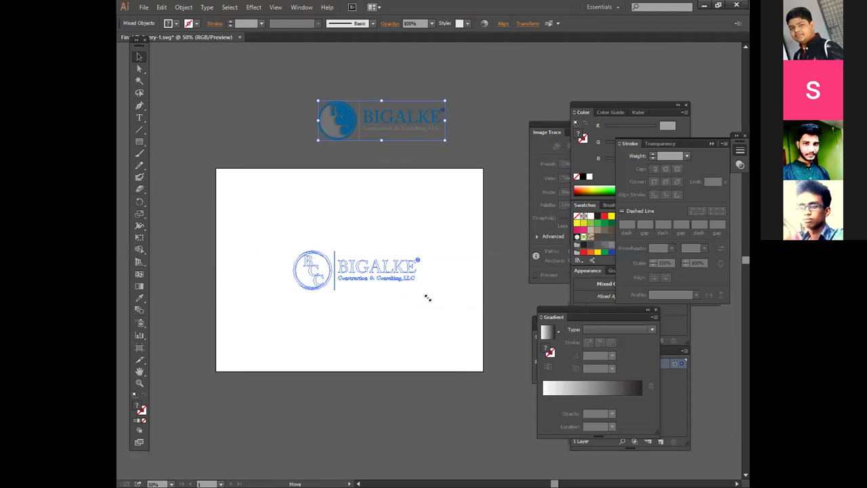
{"action": "key", "text": "ctrl+shift+z"}
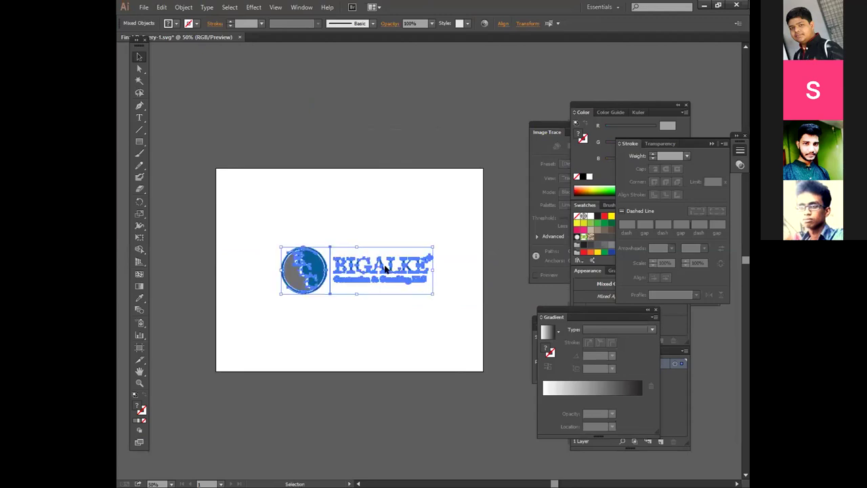
{"action": "left_click", "coordinate": [293, 235]}
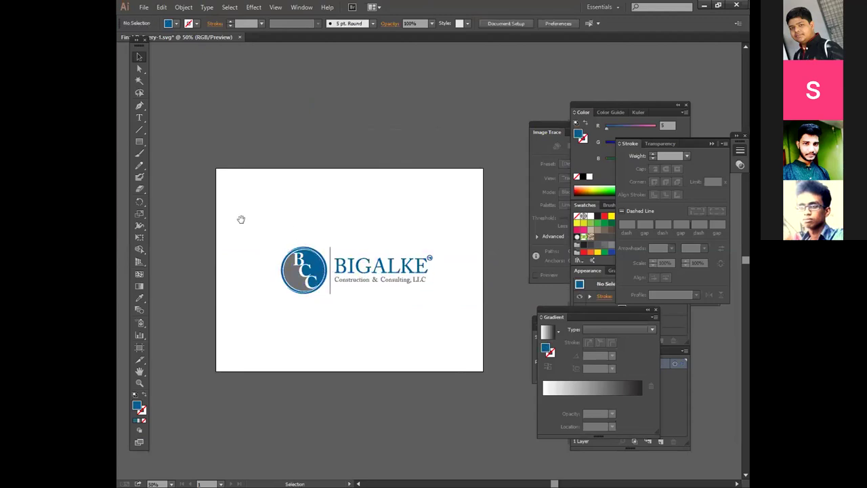
Nudge the BCC emblem and the divider line slightly away from the BIGALKE wordmark
{"action": "key", "text": "ctrl+1"}
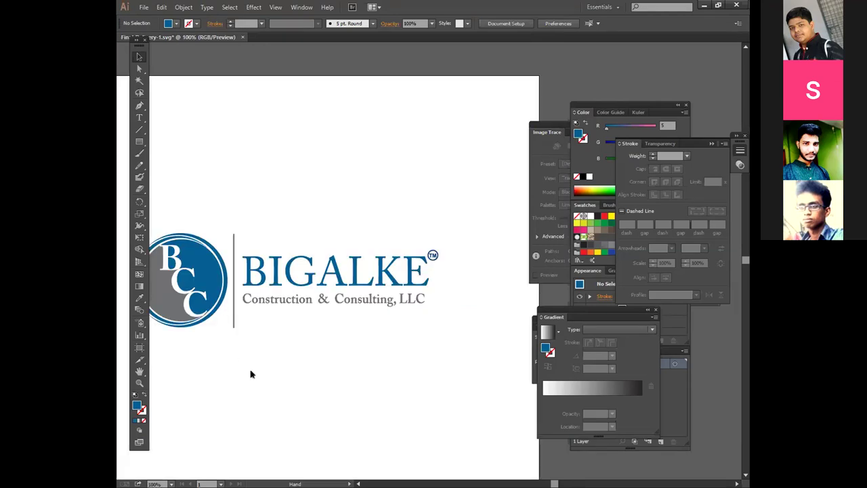
{"action": "left_click_drag", "start_coordinate": [192, 191], "coordinate": [250, 371]}
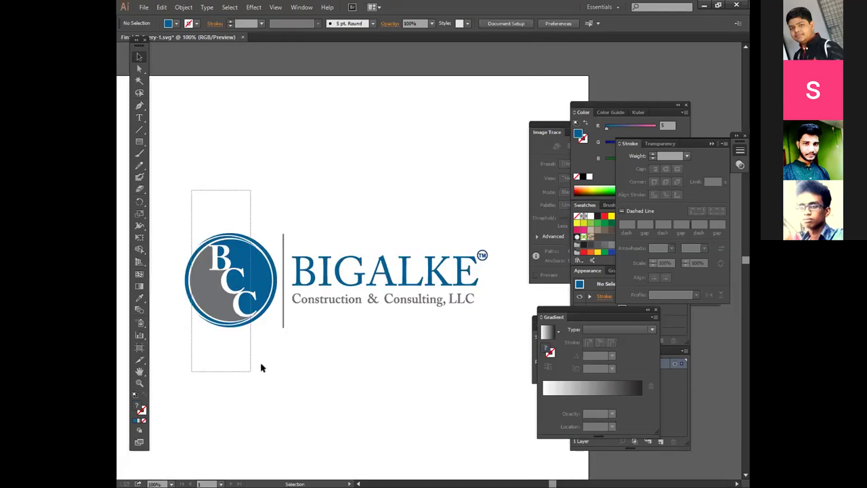
{"action": "key", "text": "ctrl+z"}
{"action": "left_click", "coordinate": [481, 306]}
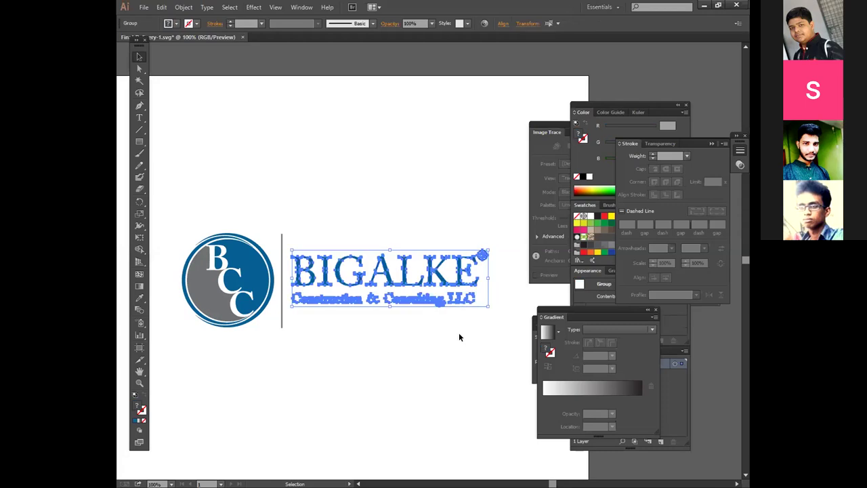
Recolor the TM badge beside BIGALKE to match the blue of the wordmark
{"action": "left_click", "coordinate": [486, 263]}
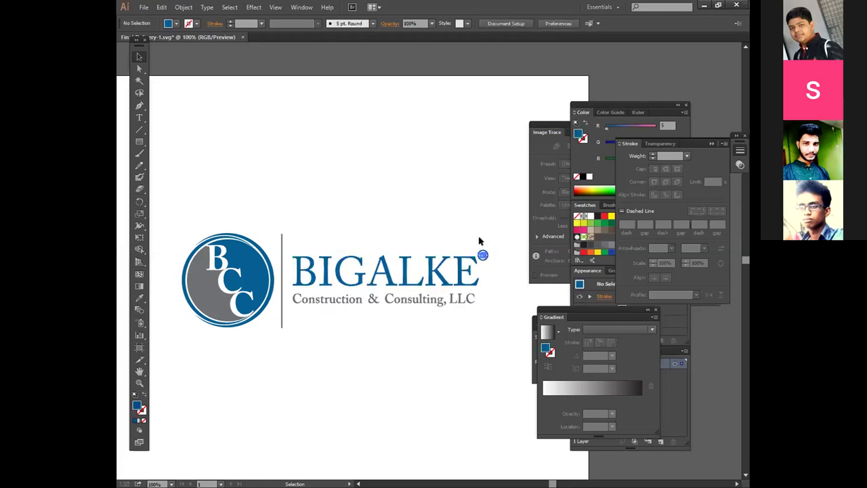
{"action": "key", "text": "a"}
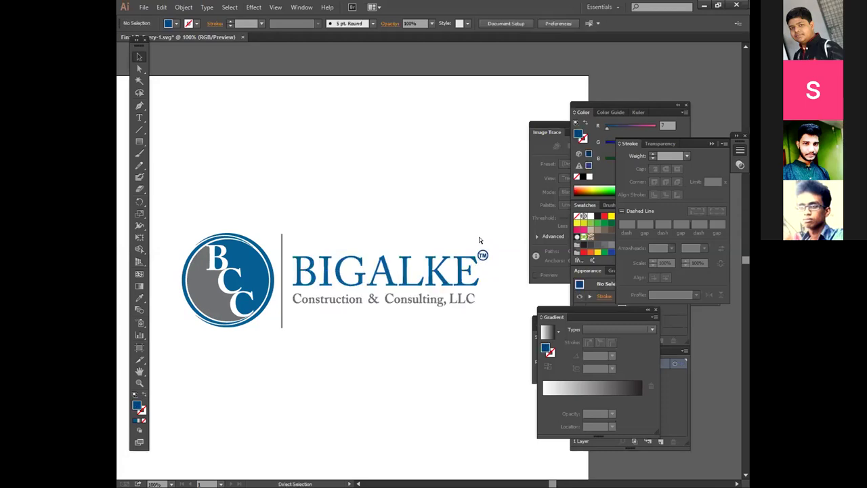
{"action": "key", "text": "ctrl+equal"}
{"action": "key", "text": "ctrl+equal"}
{"action": "key", "text": "ctrl+equal"}
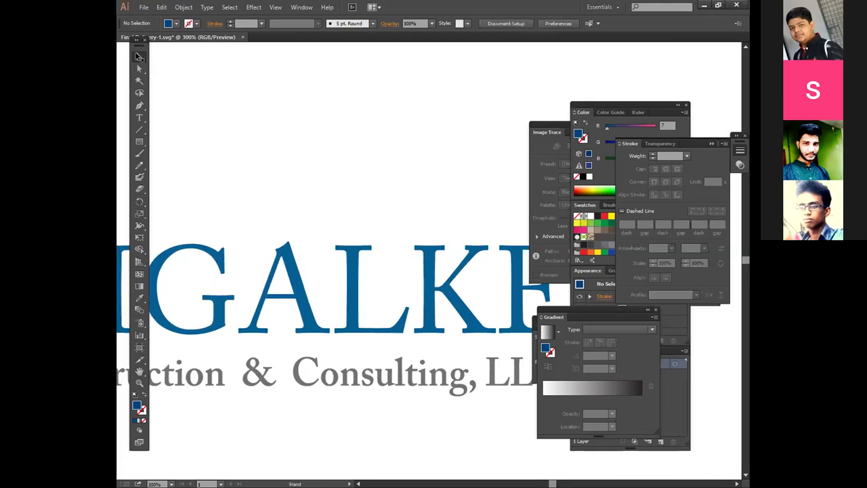
{"action": "left_click_drag", "start_coordinate": [536, 69], "coordinate": [351, 123]}
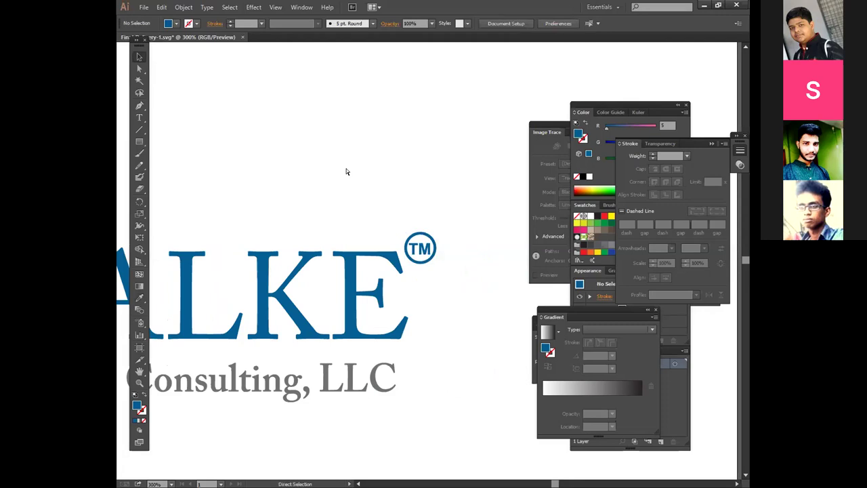
Examine the horizontal logo's overall balance and placement on the artboard at different magnifications
{"action": "key", "text": "ctrl+minus"}
{"action": "key", "text": "ctrl+minus"}
{"action": "key", "text": "ctrl+minus"}
{"action": "key", "text": "ctrl+minus"}
{"action": "key", "text": "ctrl+minus"}
{"action": "key", "text": "ctrl+minus"}
{"action": "key", "text": "ctrl+minus"}
{"action": "key", "text": "ctrl+minus"}
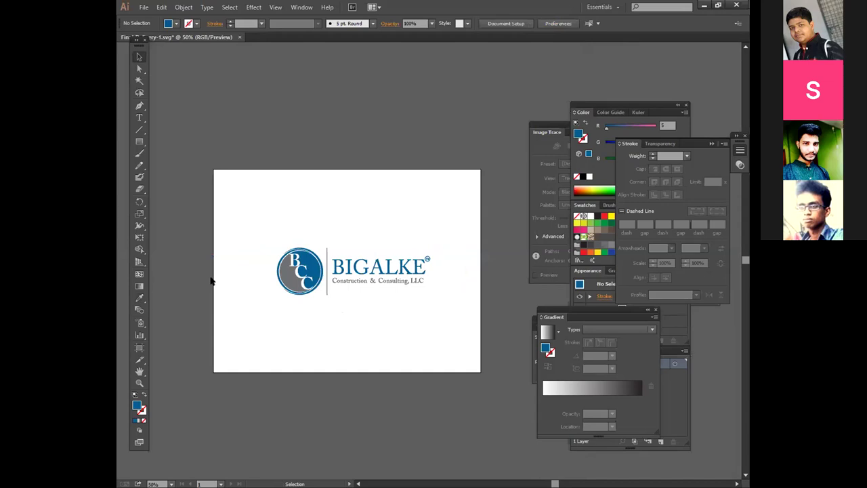
{"action": "key", "text": "ctrl+plus"}
{"action": "key", "text": "ctrl+minus"}
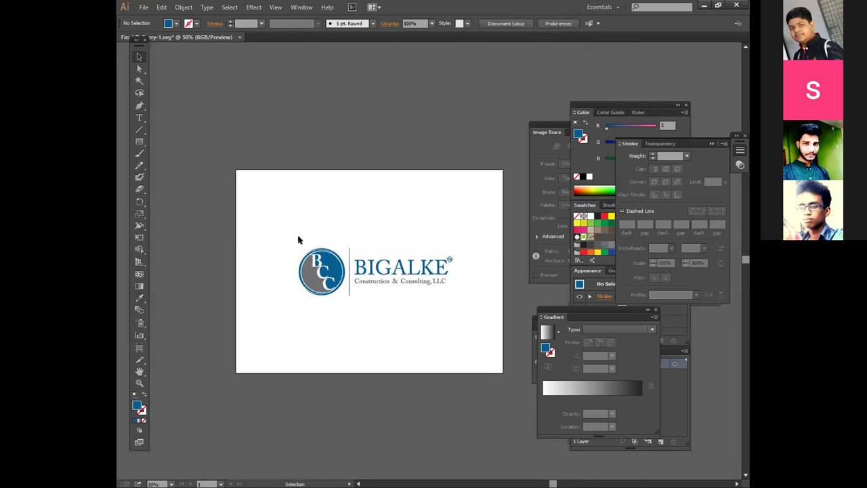
{"action": "key", "text": "ctrl+plus"}
{"action": "key", "text": "ctrl+plus"}
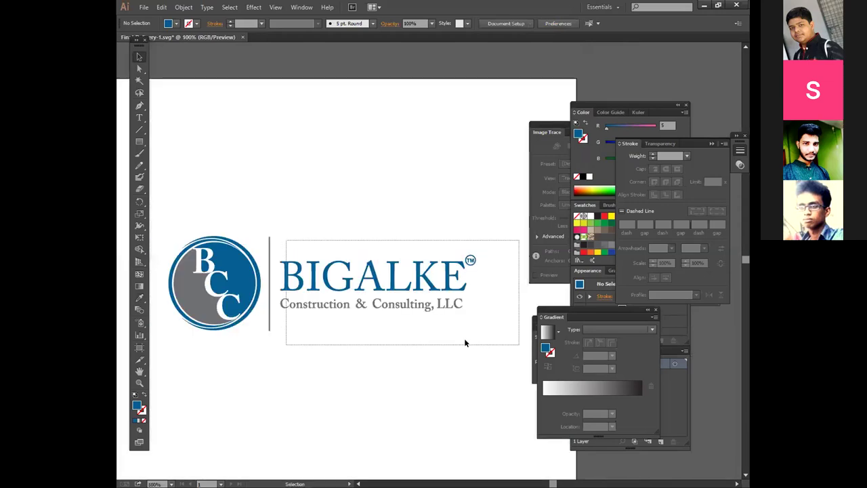
{"action": "left_click_drag", "start_coordinate": [464, 338], "coordinate": [418, 343]}
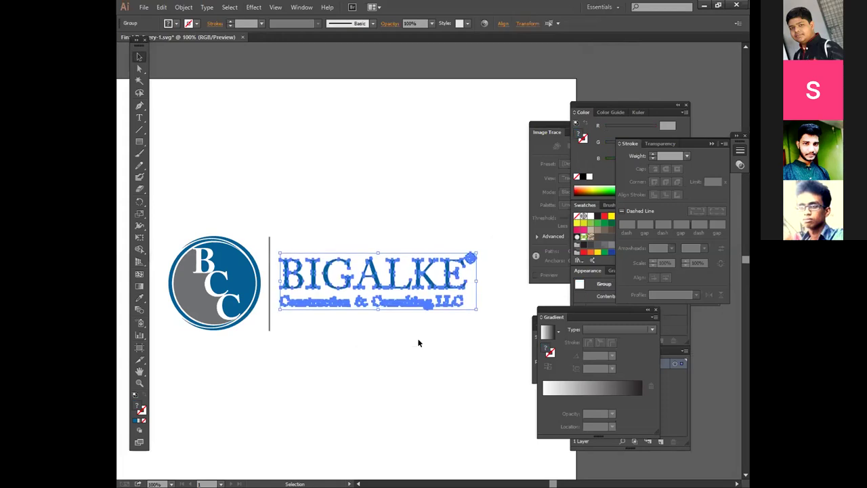
{"action": "left_click", "coordinate": [418, 343]}
{"action": "key", "text": "ctrl+minus"}
{"action": "key", "text": "ctrl+minus"}
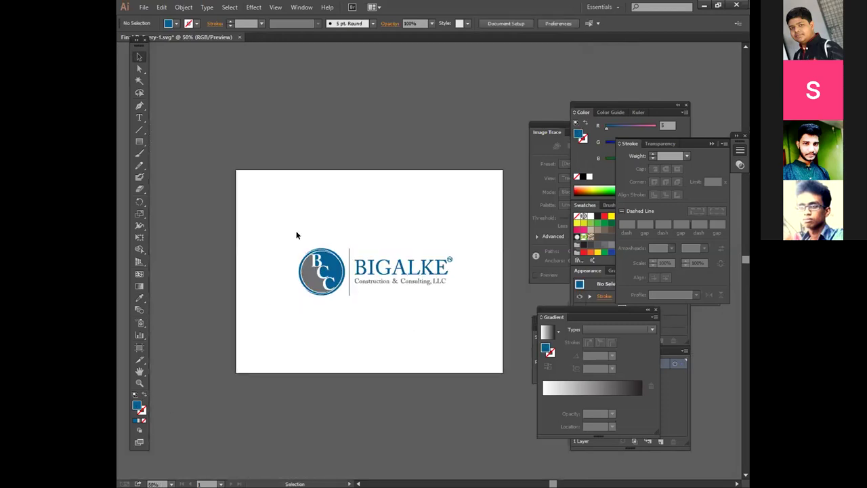
{"action": "left_click_drag", "start_coordinate": [296, 235], "coordinate": [351, 329]}
{"action": "left_click", "coordinate": [399, 301]}
Save the horizontal logo in the final file folder as an SVG named "Vartical Final-Delivery-2"
{"action": "key", "text": "alt+f"}
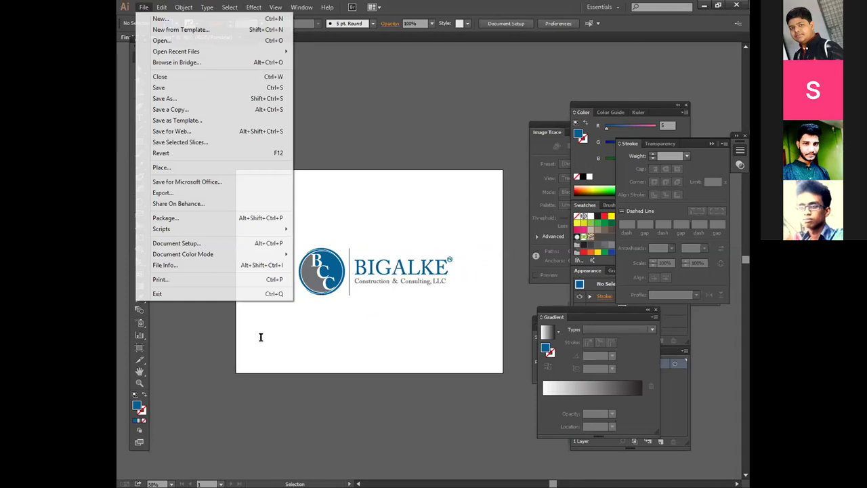
{"action": "key", "text": "a"}
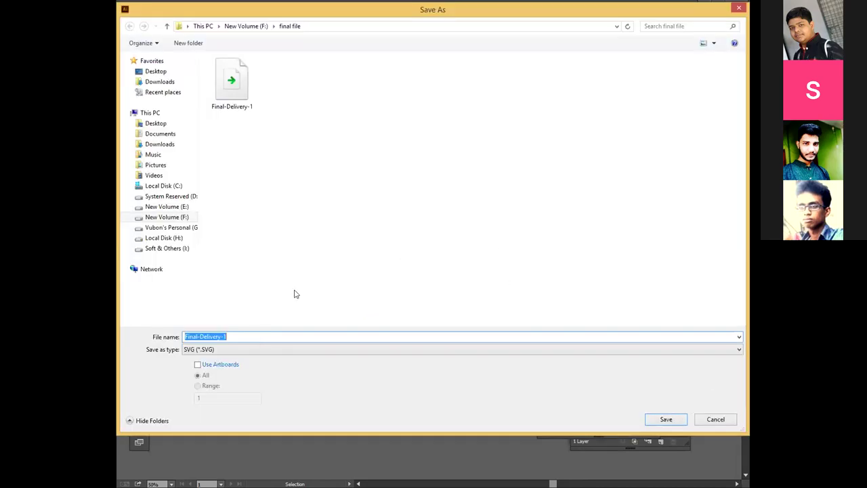
{"action": "left_click", "coordinate": [187, 336]}
{"action": "type", "text": "Van"}
{"action": "type", "text": "ti"}
{"action": "type", "text": "cal"}
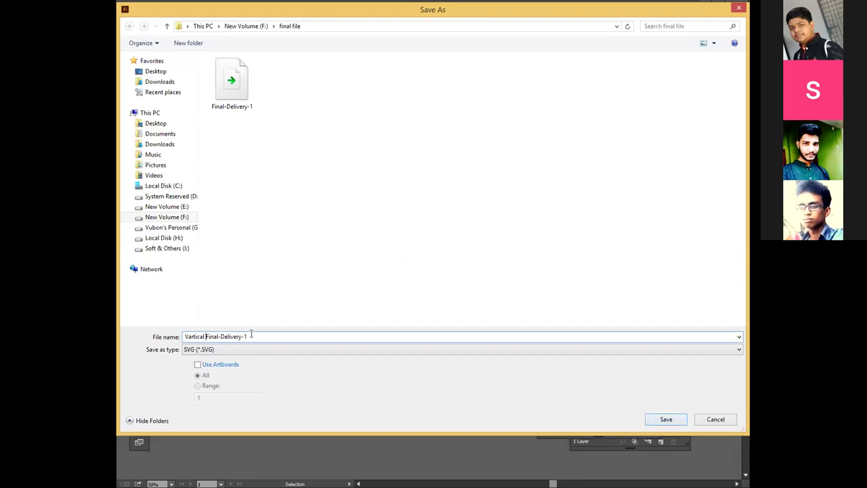
{"action": "left_click", "coordinate": [251, 333]}
{"action": "key", "text": "BackSpace"}
{"action": "type", "text": "2"}
{"action": "key", "text": "Return"}
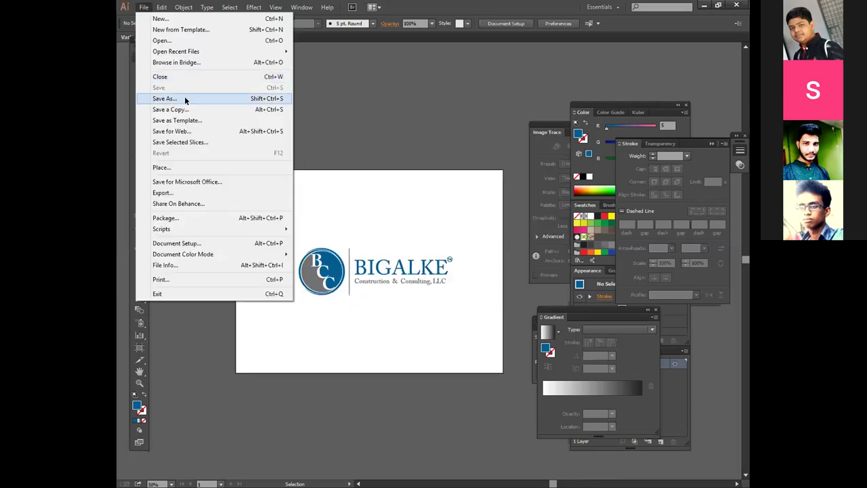
Save the horizontal logo in Adobe Illustrator (AI) format under the name "Vartical Final-Delivery-2"
{"action": "left_click", "coordinate": [184, 99]}
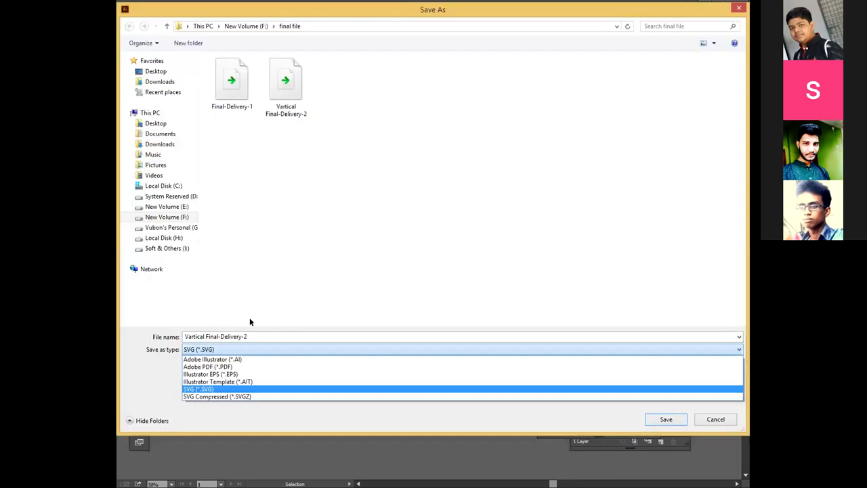
{"action": "key", "text": "Up"}
{"action": "key", "text": "Up"}
{"action": "key", "text": "Up"}
{"action": "key", "text": "Up"}
{"action": "key", "text": "Return"}
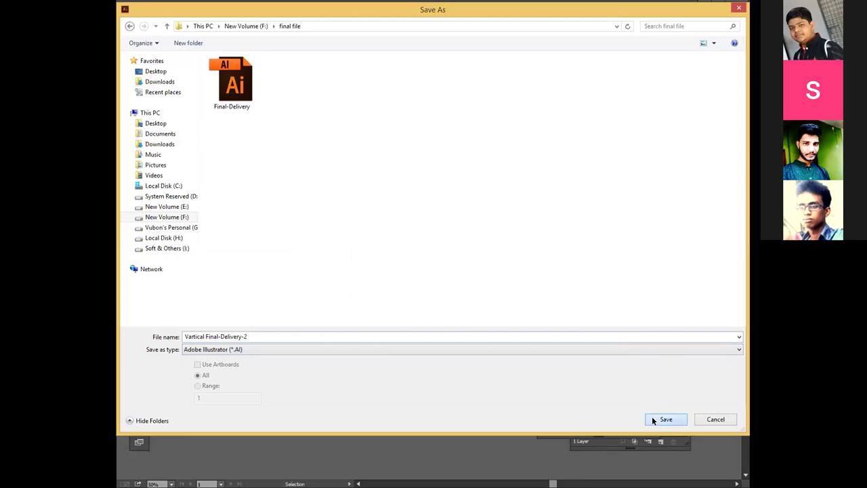
{"action": "key", "text": "Return"}
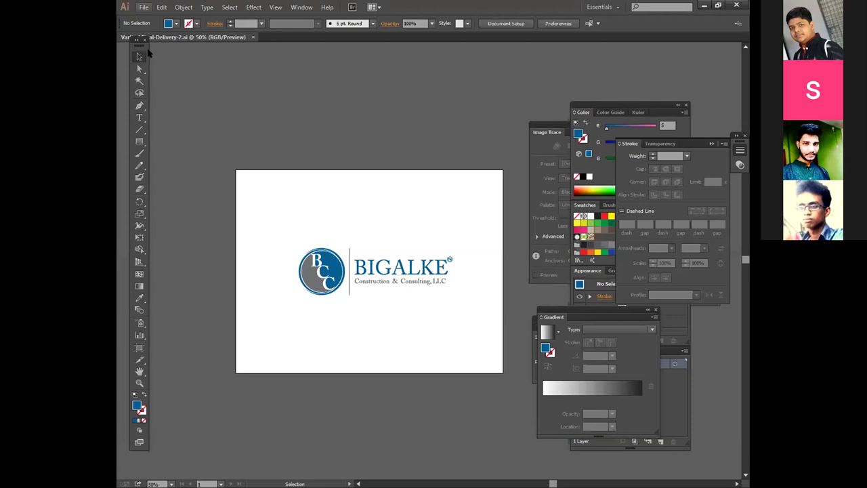
Save the horizontal logo in Illustrator EPS format under the name "Vartical Final-Delivery-2"
{"action": "left_click", "coordinate": [144, 7]}
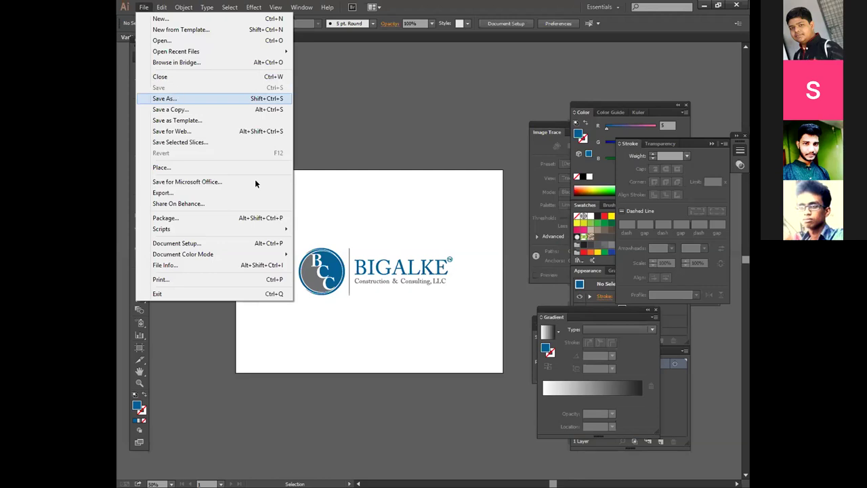
{"action": "key", "text": "Return"}
{"action": "left_click", "coordinate": [252, 350]}
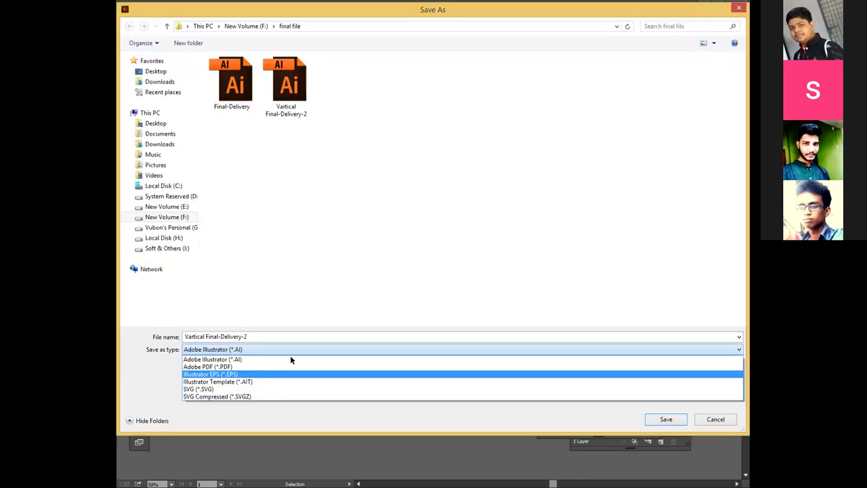
{"action": "left_click", "coordinate": [292, 359]}
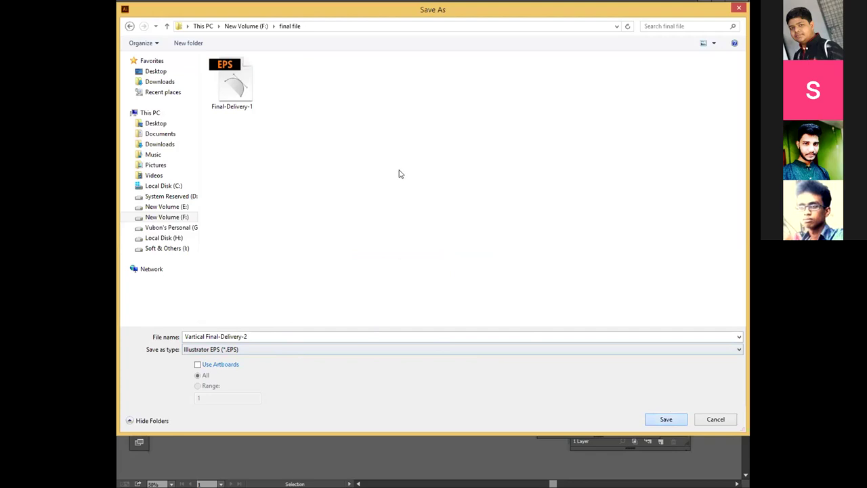
{"action": "key", "text": "Return"}
{"action": "left_click", "coordinate": [465, 409]}
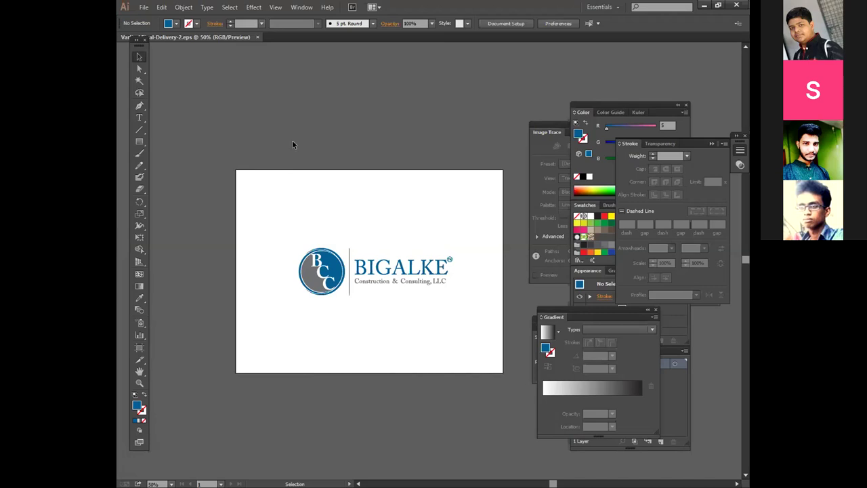
Nudge the BIGALKE wordmark slightly toward the divider line and inspect the TM badge up close
{"action": "left_click", "coordinate": [359, 263]}
{"action": "left_click", "coordinate": [443, 294]}
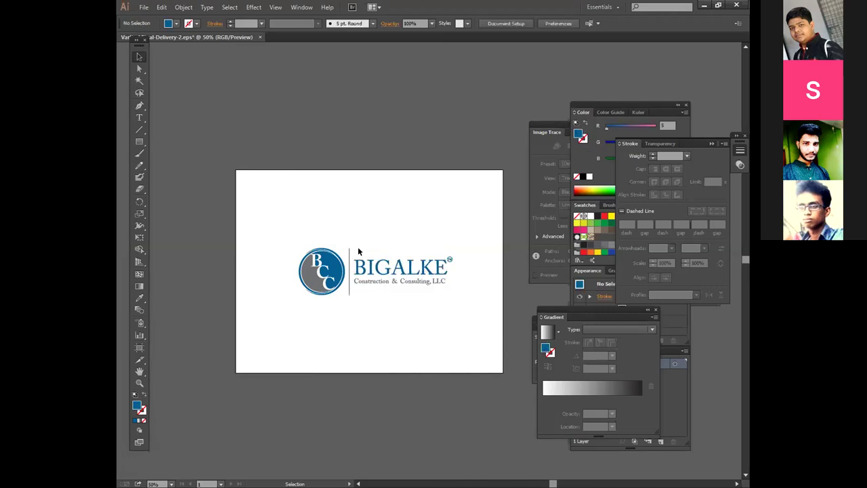
{"action": "left_click_drag", "start_coordinate": [359, 251], "coordinate": [452, 298]}
{"action": "left_click", "coordinate": [452, 255]}
{"action": "left_click", "coordinate": [442, 244]}
{"action": "key", "text": "ctrl+equal"}
{"action": "key", "text": "ctrl+equal"}
{"action": "key", "text": "ctrl+equal"}
{"action": "key", "text": "ctrl+minus"}
{"action": "key", "text": "ctrl+minus"}
{"action": "key", "text": "ctrl+minus"}
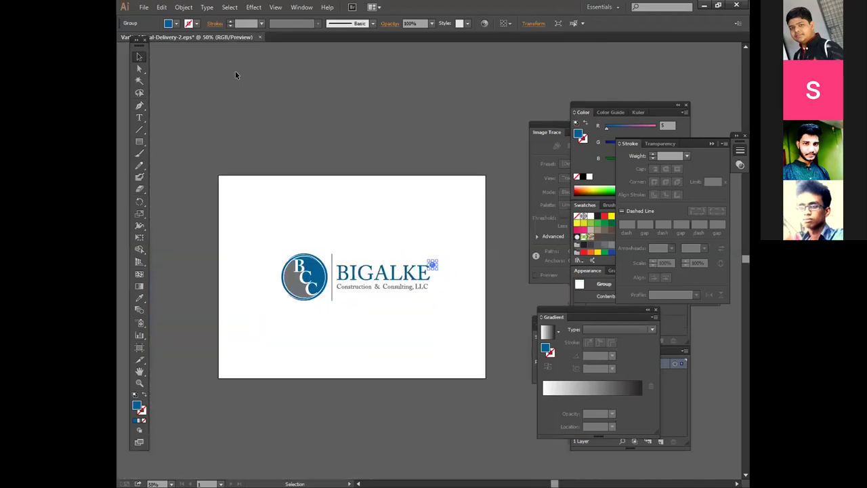
Export the horizontal logo as a PNG named "Vartical Final-Delivery-2" in the final file folder
{"action": "key", "text": "alt+f"}
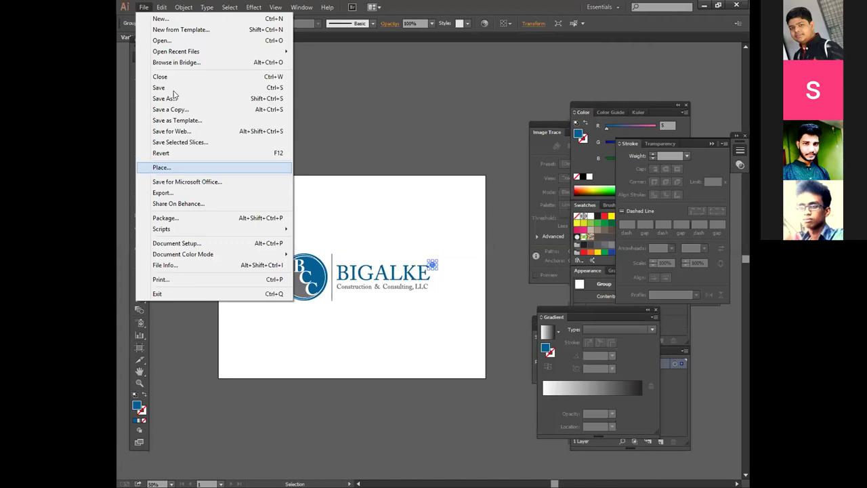
{"action": "key", "text": "b"}
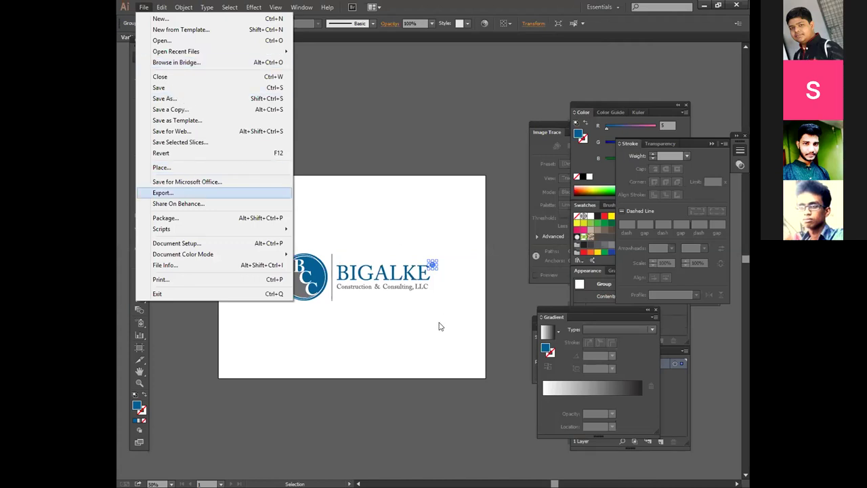
{"action": "key", "text": "Return"}
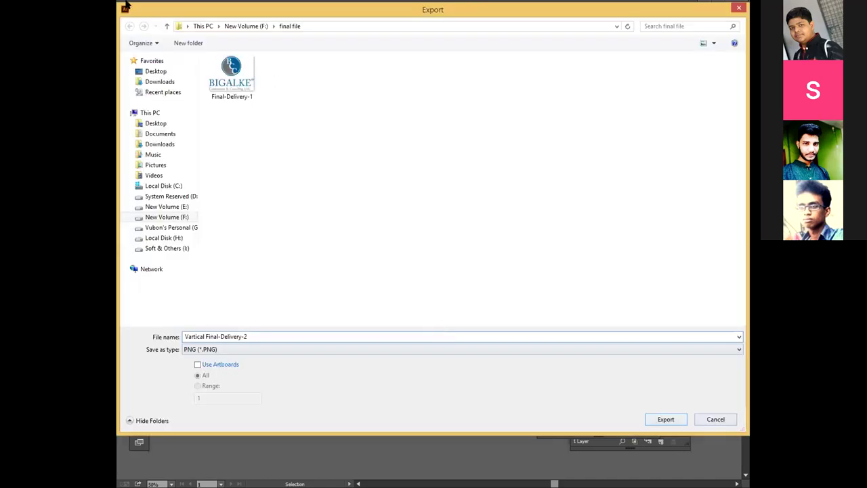
{"action": "key", "text": "Return"}
{"action": "key", "text": "Return"}
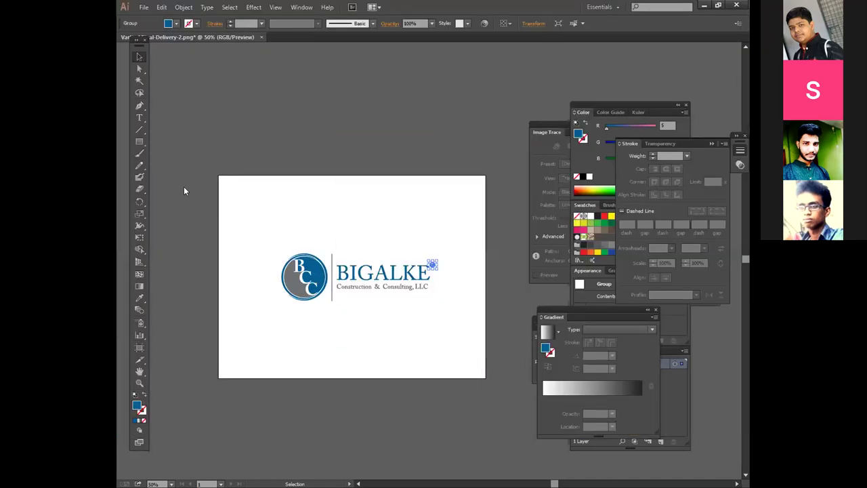
Export the horizontal logo as the Photoshop file "Vartical Final-Delivery-2", a flat RGB image at 600 ppi
{"action": "key", "text": "alt+f"}
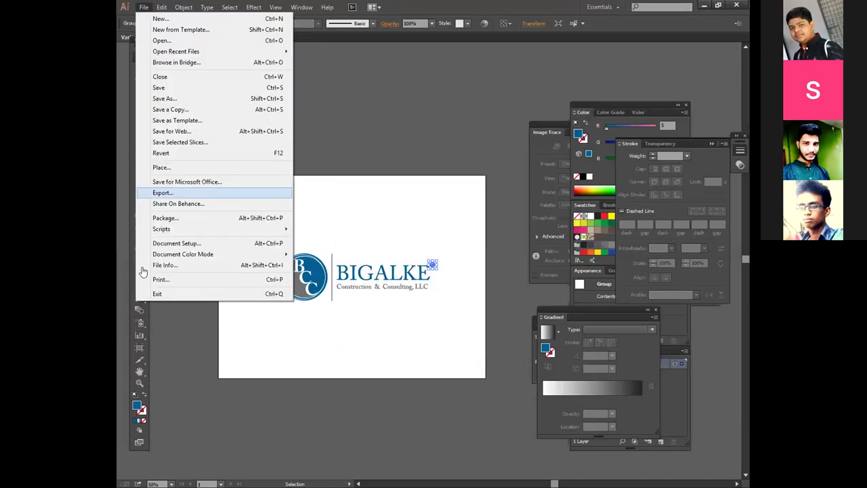
{"action": "key", "text": "Return"}
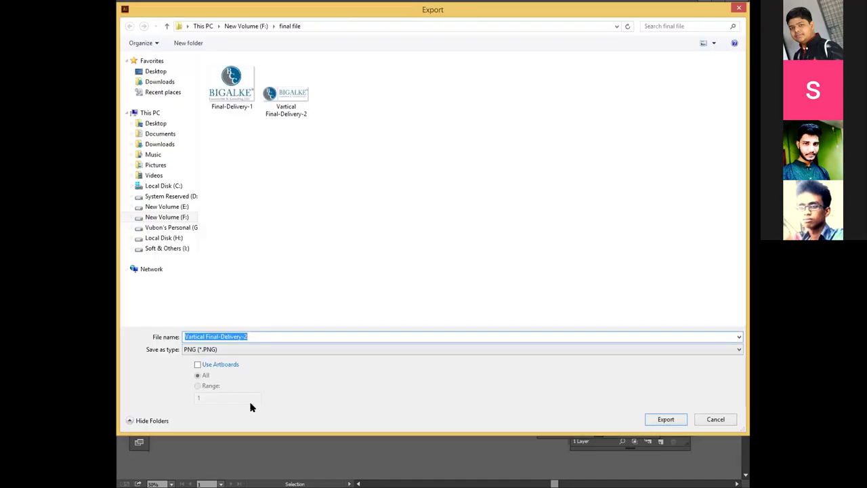
{"action": "key", "text": "Tab"}
{"action": "key", "text": "Down"}
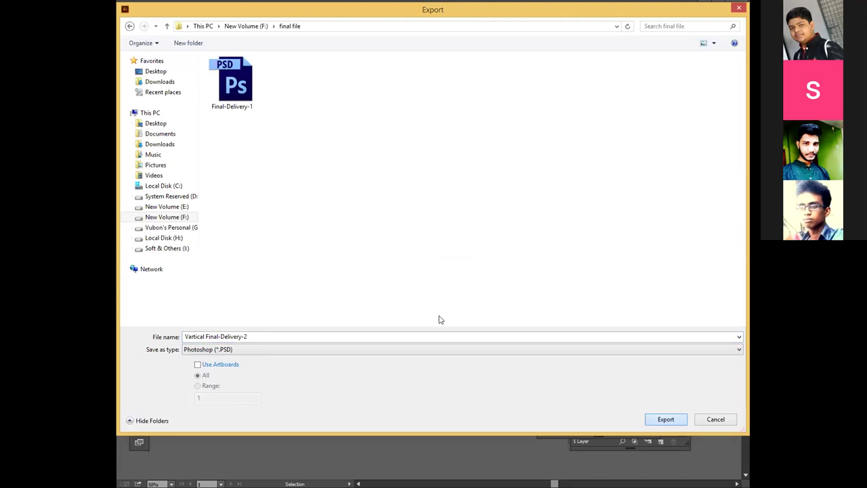
{"action": "key", "text": "Return"}
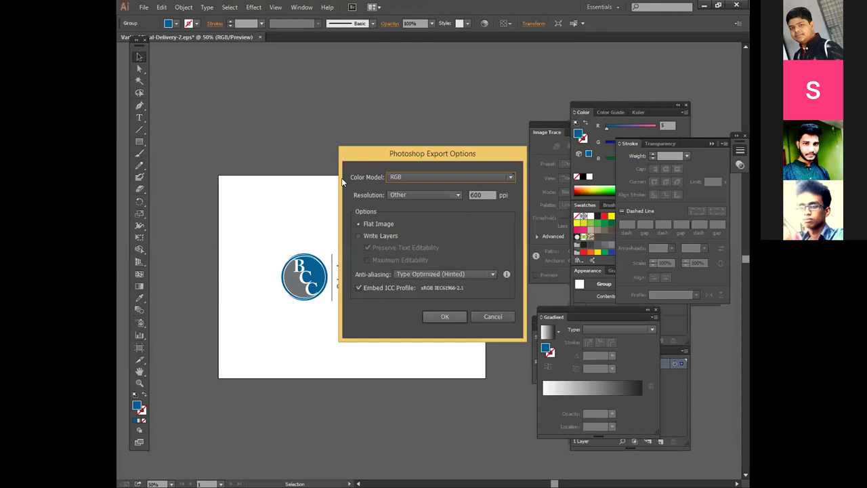
{"action": "key", "text": "Return"}
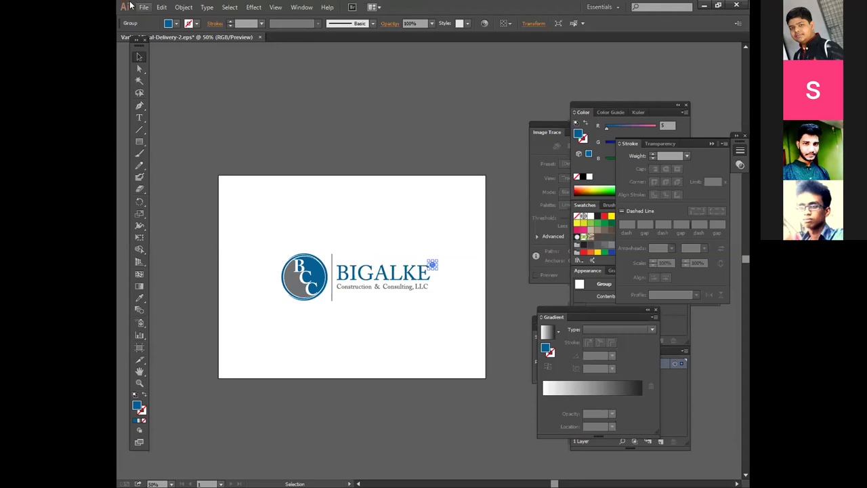
{"action": "left_click", "coordinate": [142, 7]}
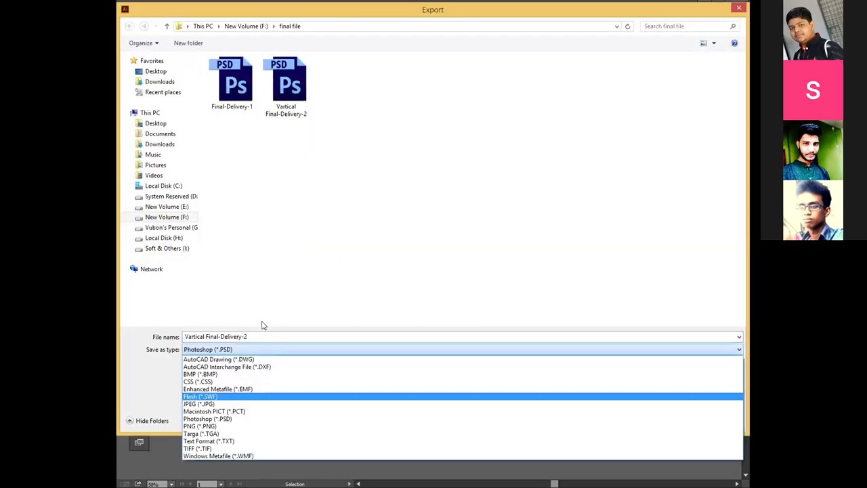
{"action": "left_click", "coordinate": [234, 418]}
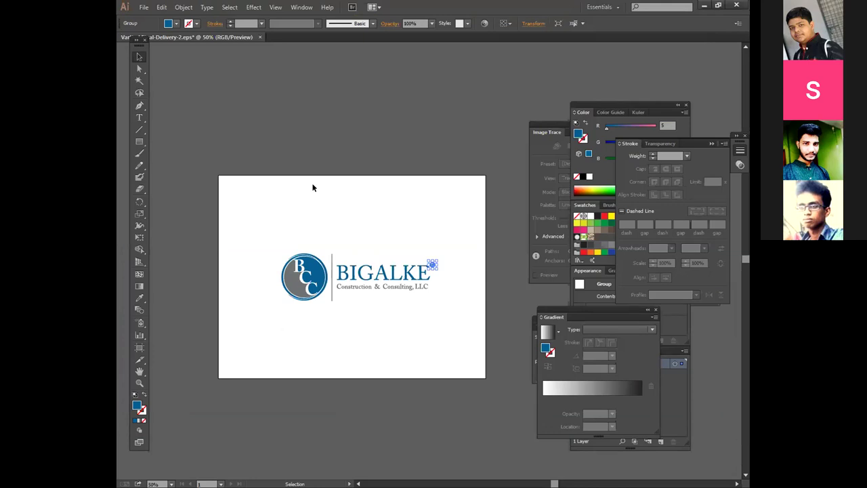
{"action": "key", "text": "ctrl+c"}
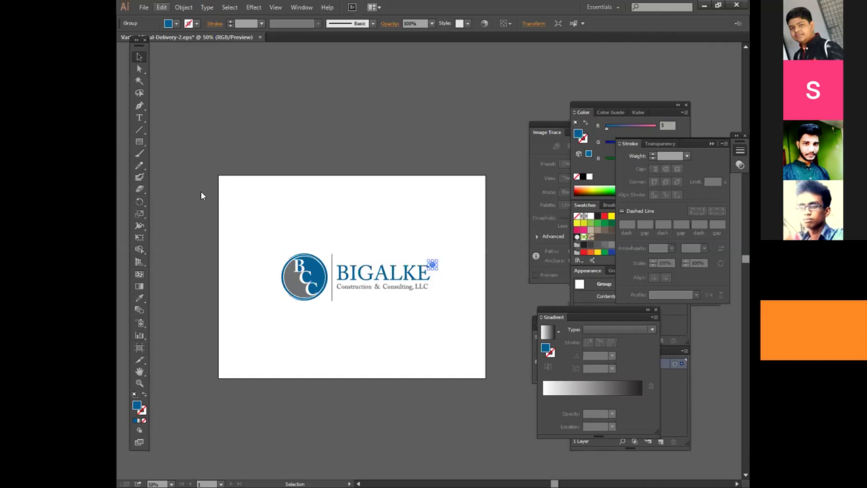
{"action": "key", "text": "alt+f"}
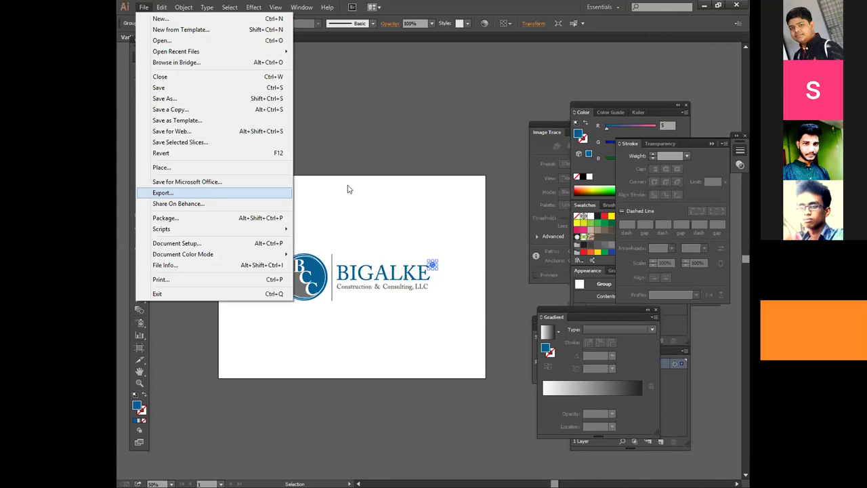
{"action": "key", "text": "Return"}
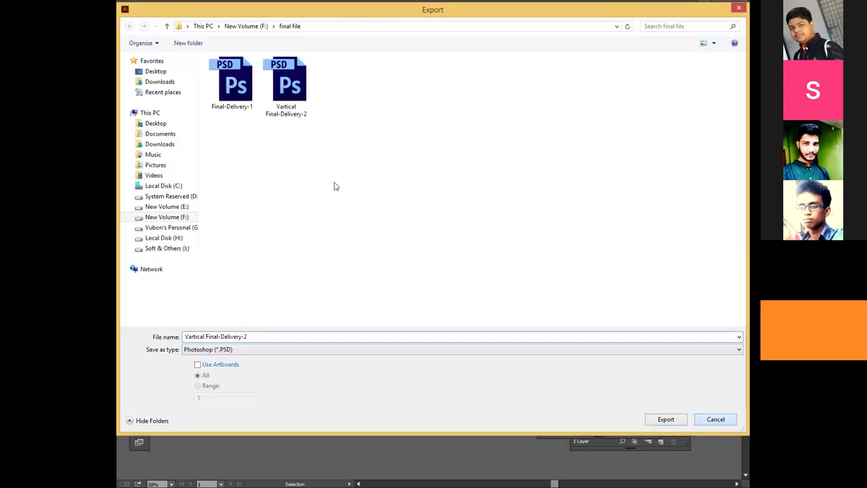
{"action": "key", "text": "Escape"}
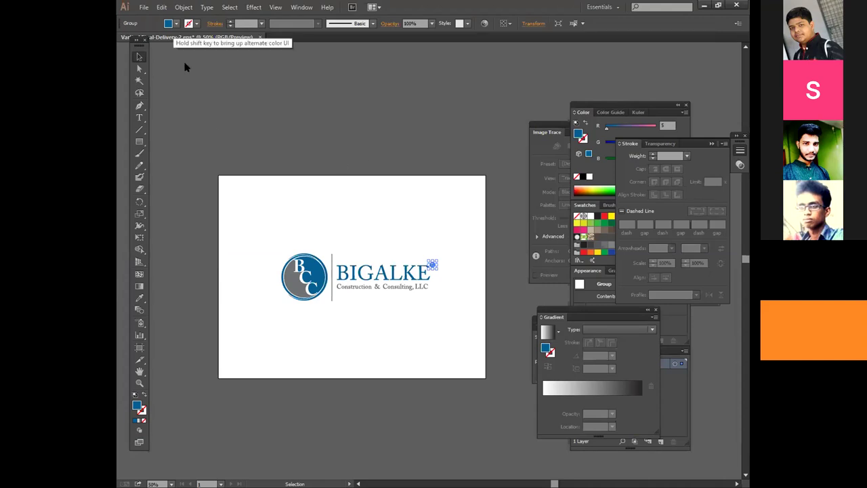
Export the horizontal logo as a JPEG named "Vartical Final-Delivery-2" in the final file folder
{"action": "key", "text": "alt+f"}
{"action": "left_click", "coordinate": [180, 193]}
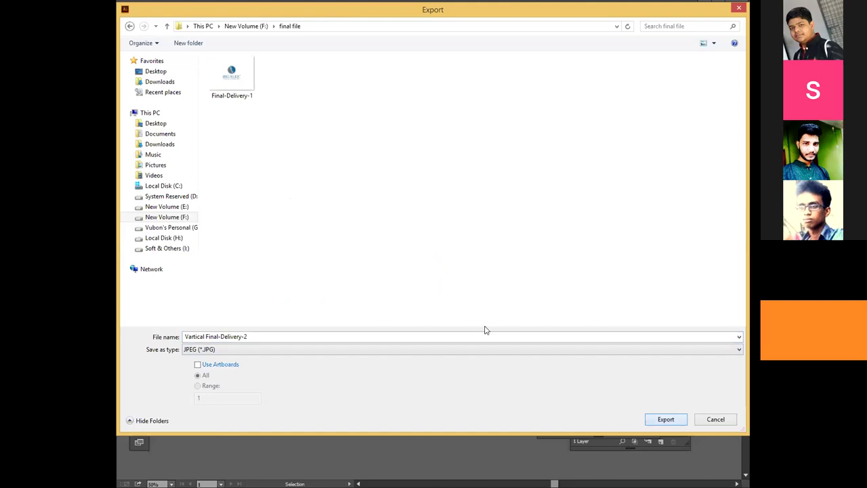
{"action": "key", "text": "Escape"}
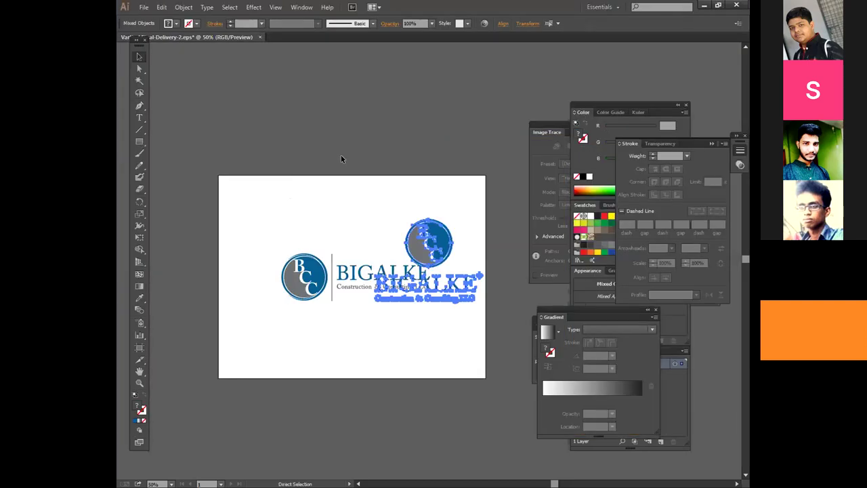
Move the stacked and horizontal logos off the artboard, placing them side by side above it
{"action": "left_click_drag", "start_coordinate": [437, 252], "coordinate": [348, 117]}
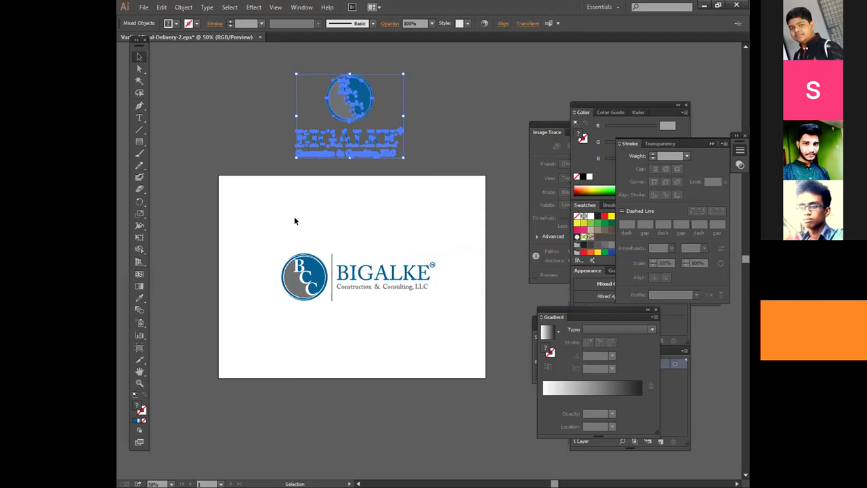
{"action": "left_click_drag", "start_coordinate": [294, 220], "coordinate": [457, 315]}
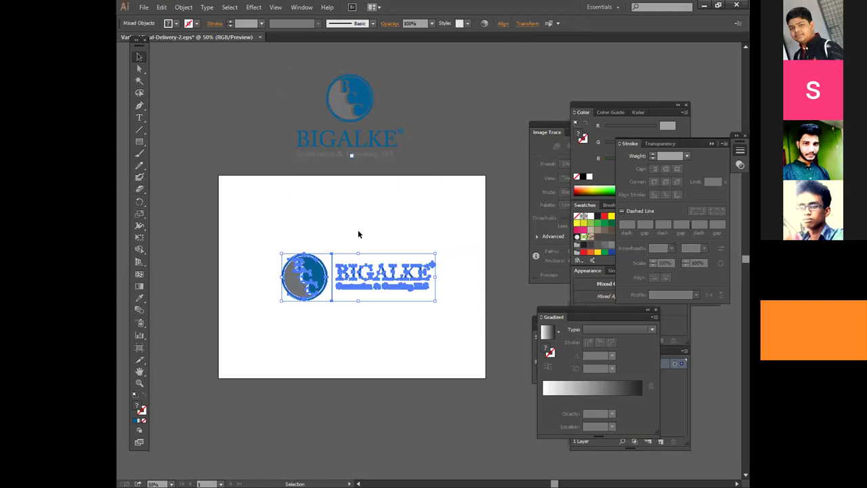
{"action": "key", "text": "ctrl+z"}
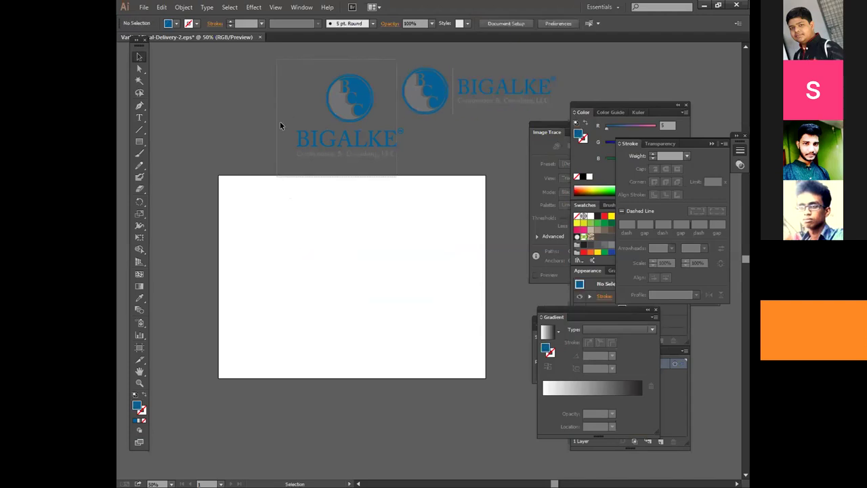
Return the stacked logo to the middle of the artboard, leaving the horizontal logo above it
{"action": "left_click", "coordinate": [279, 126]}
{"action": "left_click", "coordinate": [382, 161]}
{"action": "key", "text": "ctrl+z"}
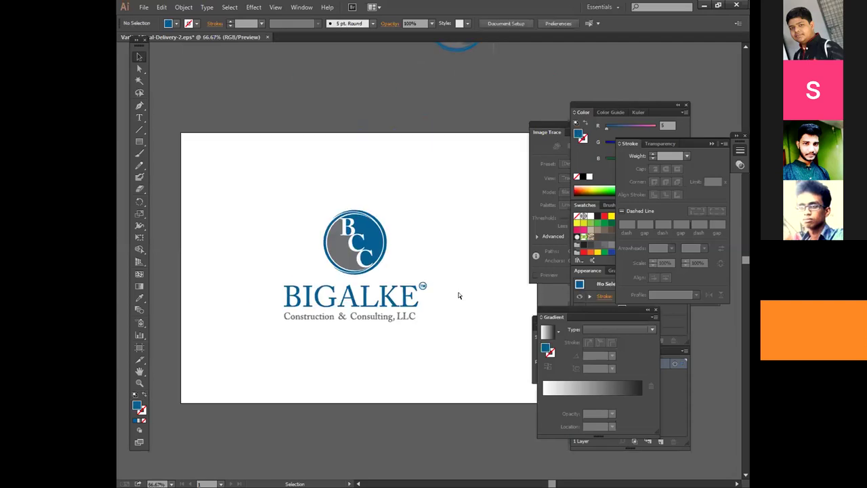
{"action": "key", "text": "ctrl+minus"}
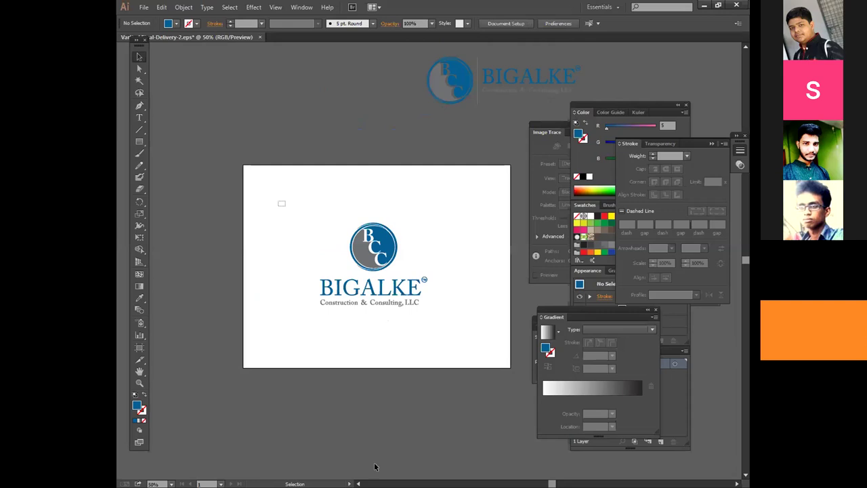
{"action": "key", "text": "ctrl+1"}
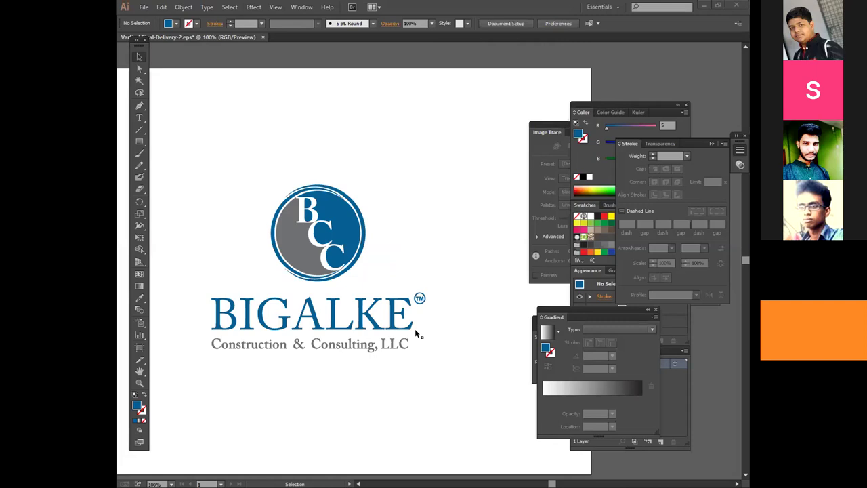
{"action": "key", "text": "ctrl+minus"}
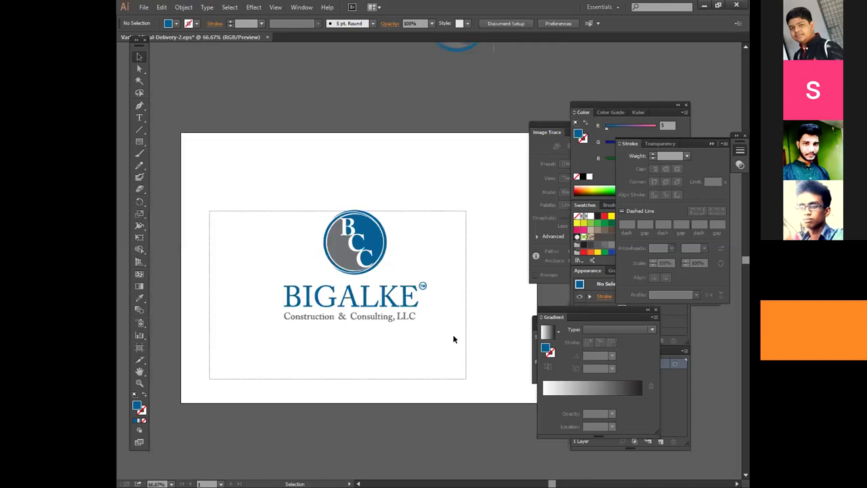
{"action": "key", "text": "ctrl+plus"}
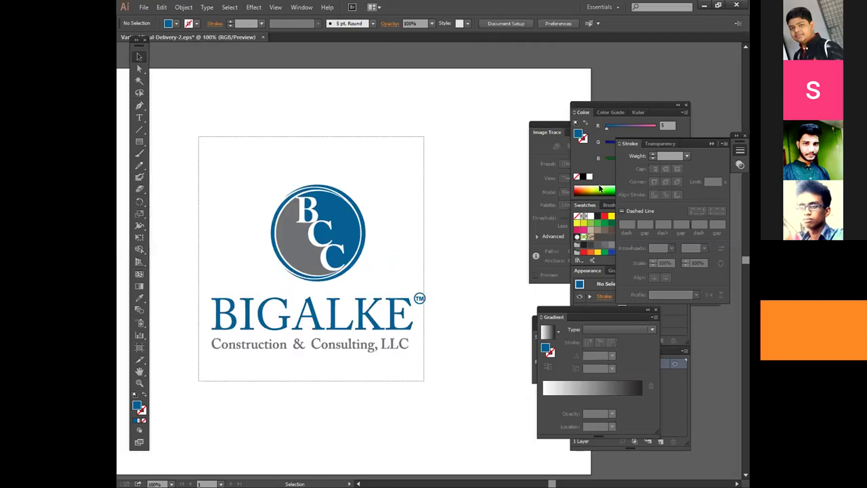
{"action": "key", "text": "ctrl+minus"}
{"action": "key", "text": "ctrl+minus"}
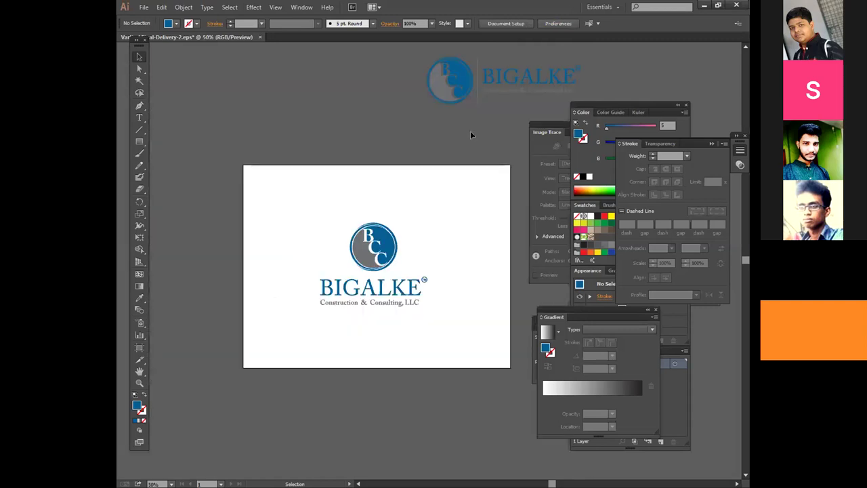
Move the horizontal logo to just above the artboard and place the stacked logo directly above it
{"action": "left_click_drag", "start_coordinate": [470, 134], "coordinate": [420, 188]}
{"action": "left_click_drag", "start_coordinate": [443, 135], "coordinate": [325, 182]}
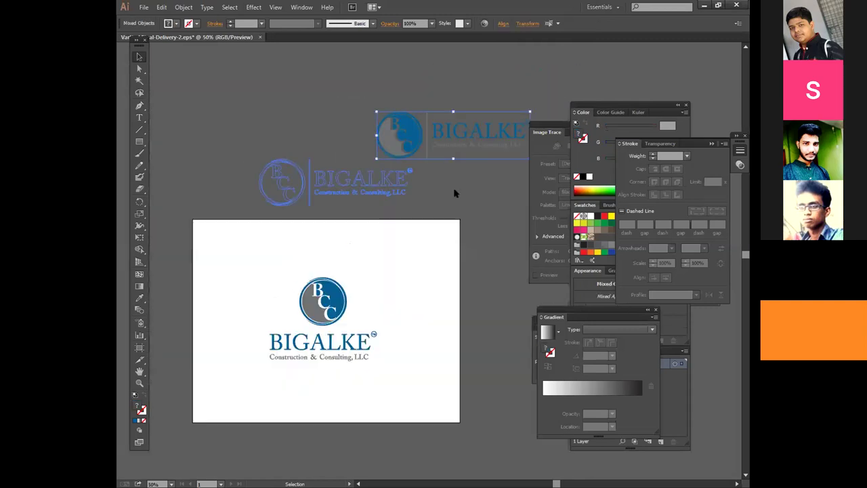
{"action": "left_click_drag", "start_coordinate": [454, 193], "coordinate": [455, 193]}
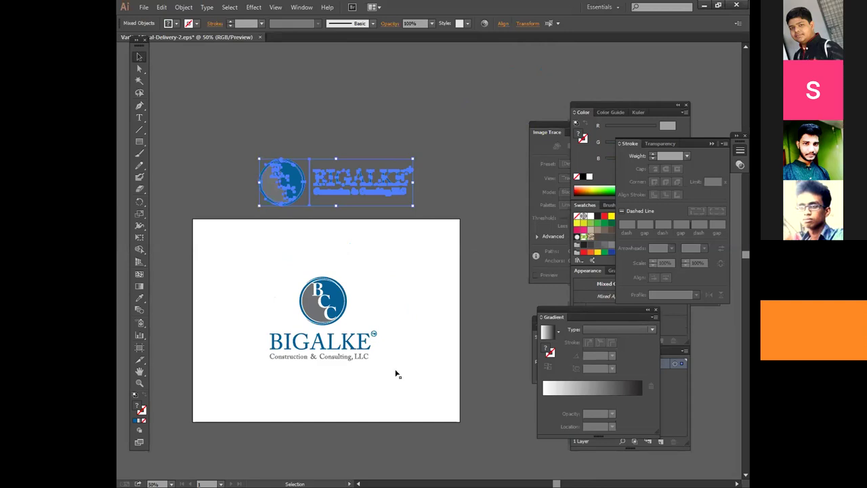
{"action": "left_click", "coordinate": [336, 63]}
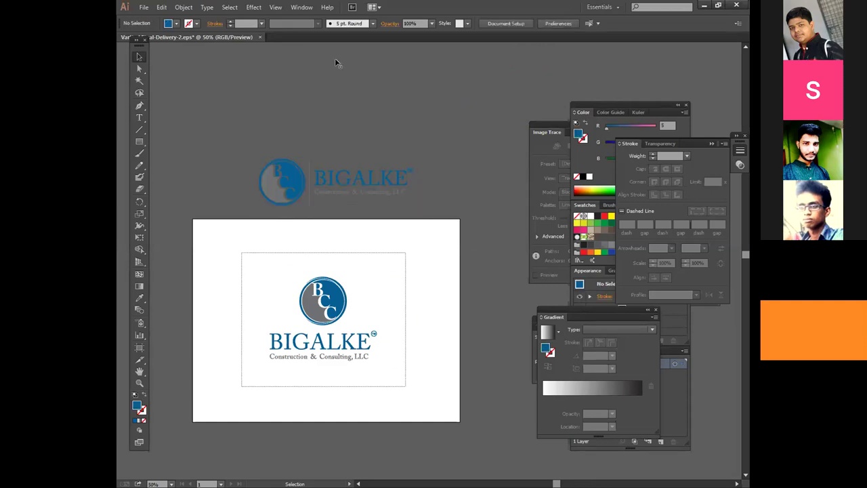
{"action": "left_click_drag", "start_coordinate": [345, 278], "coordinate": [377, 56]}
{"action": "left_click", "coordinate": [484, 131]}
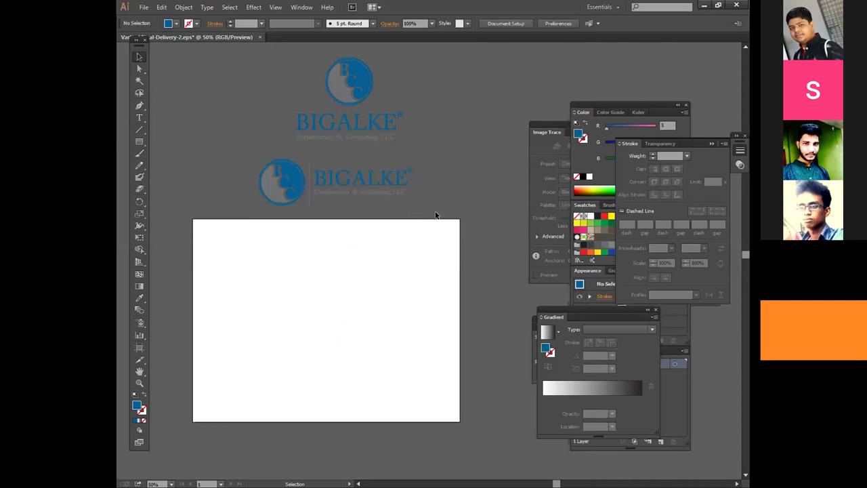
Scale down both logos and place them side by side in the artboard's upper part, with the stacked version beside the horizontal one
{"action": "mouse_move", "coordinate": [254, 241]}
{"action": "left_mouse_down"}
{"action": "mouse_move", "coordinate": [400, 201]}
{"action": "mouse_move", "coordinate": [410, 207]}
{"action": "left_mouse_up"}
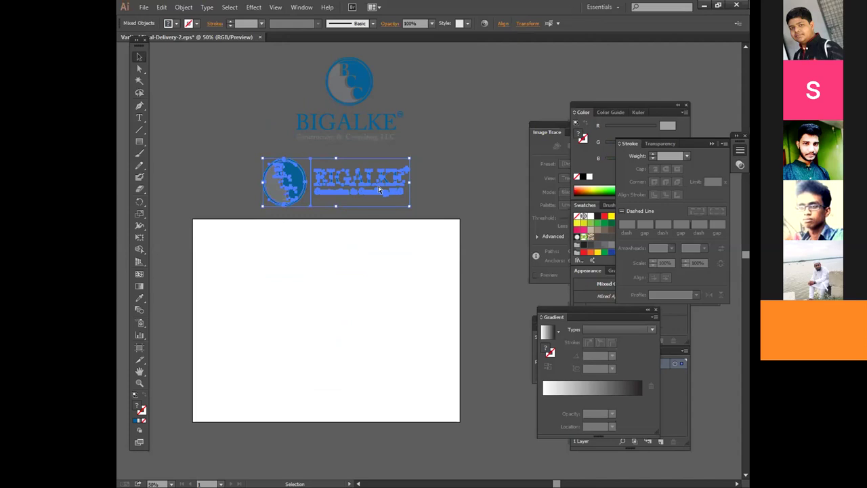
{"action": "mouse_move", "coordinate": [380, 191]}
{"action": "left_mouse_down"}
{"action": "mouse_move", "coordinate": [340, 196]}
{"action": "mouse_move", "coordinate": [276, 269]}
{"action": "left_mouse_up"}
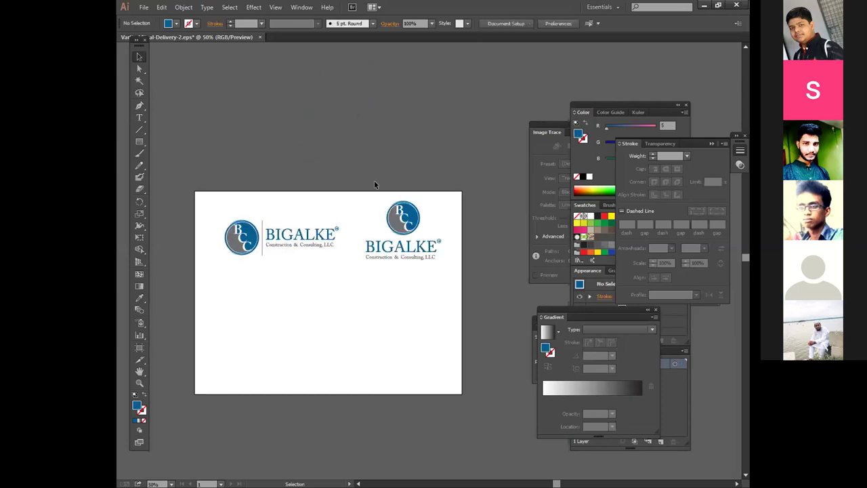
{"action": "key", "text": "ctrl+0"}
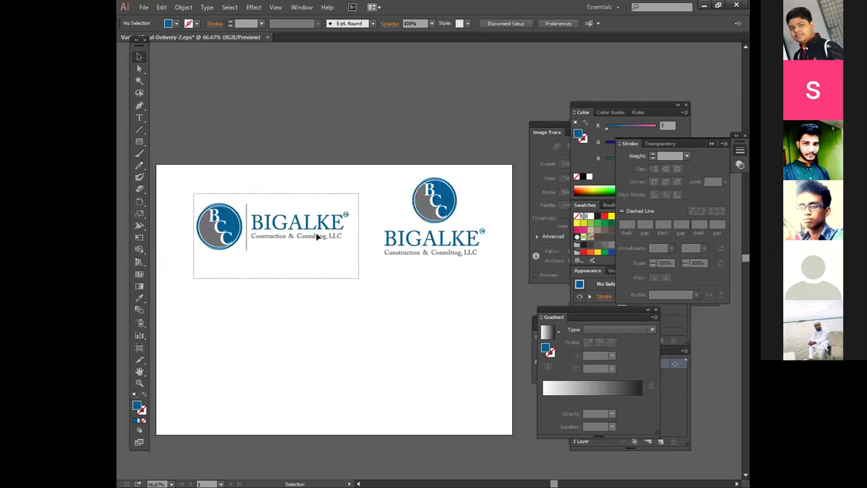
{"action": "left_click_drag", "start_coordinate": [316, 237], "coordinate": [327, 180]}
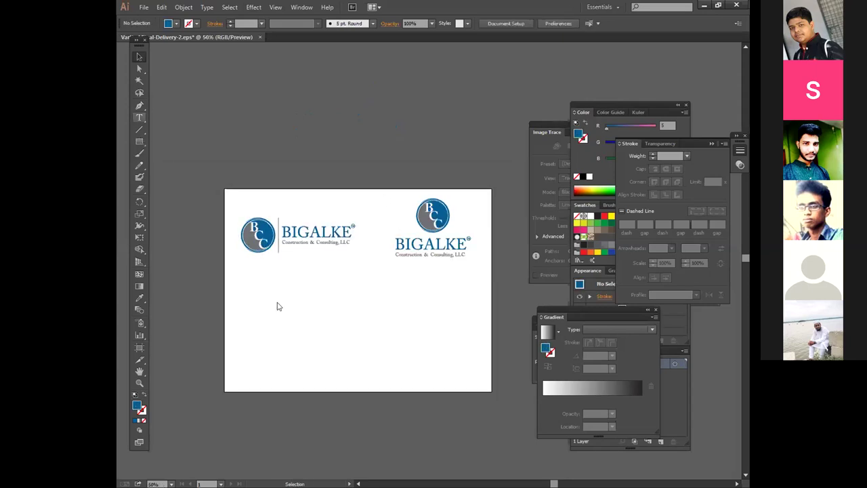
{"action": "left_click", "coordinate": [259, 313]}
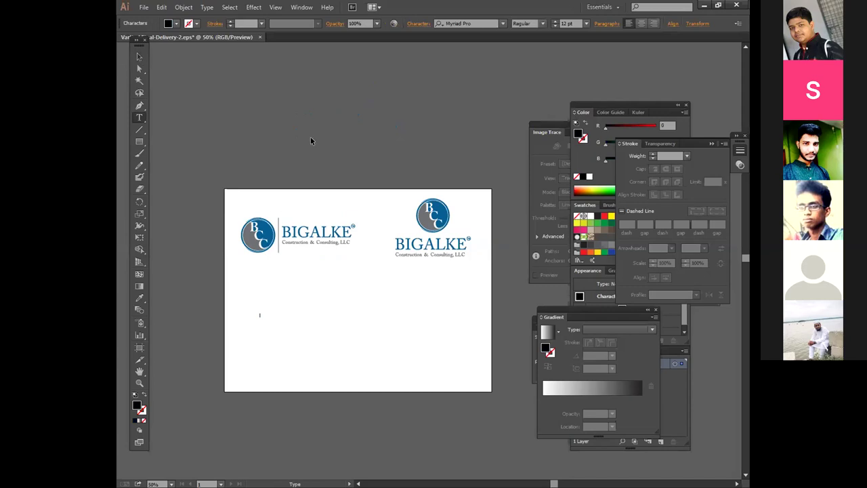
{"action": "key", "text": "Escape"}
{"action": "key", "text": "ctrl+1"}
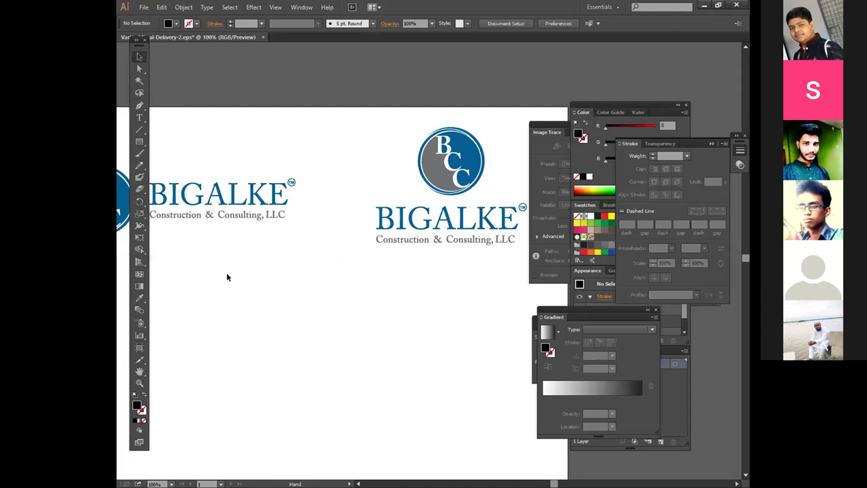
{"action": "left_click_drag", "start_coordinate": [169, 286], "coordinate": [233, 266]}
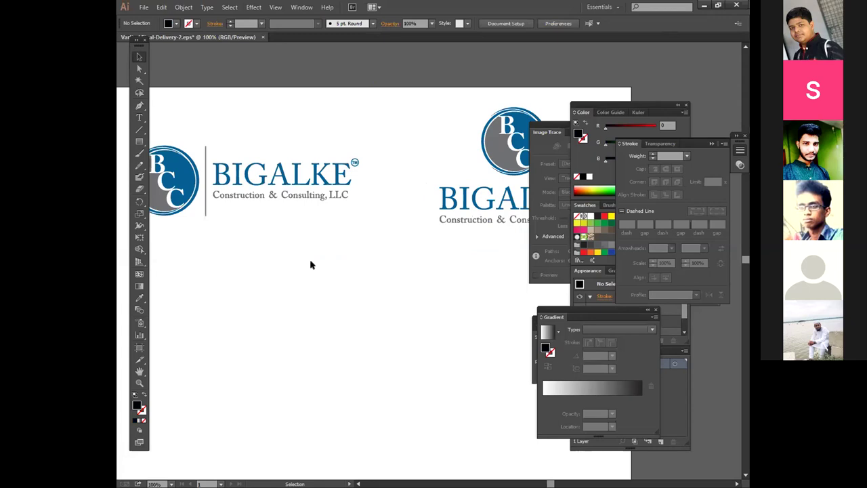
{"action": "key", "text": "ctrl+minus"}
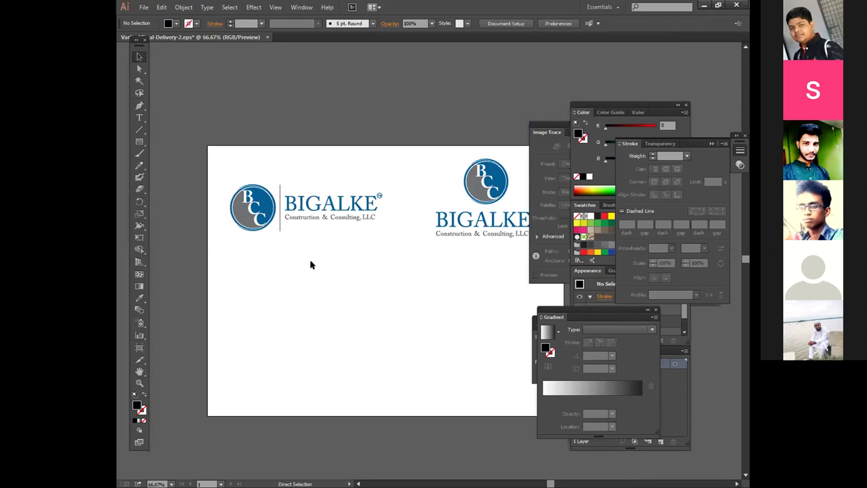
Start a text object in the empty area below the horizontal logo and set its font to Adobe Caslon Pro Semibold
{"action": "key", "text": "t"}
{"action": "left_click", "coordinate": [331, 287]}
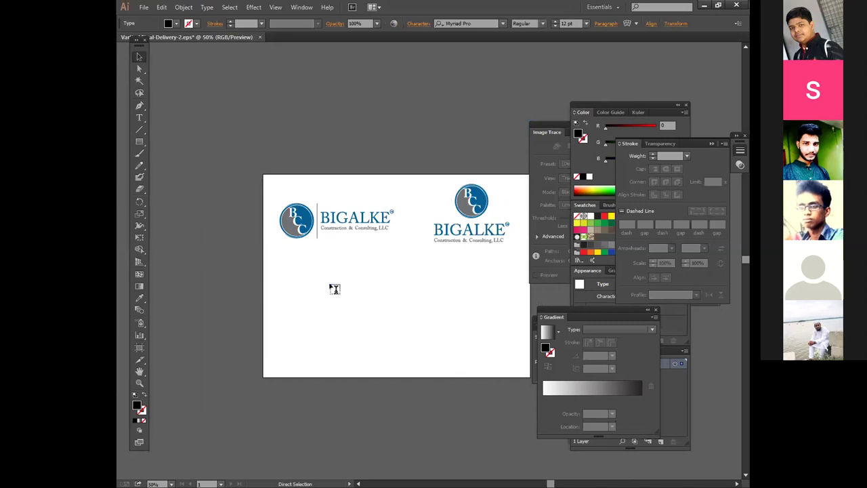
{"action": "key", "text": "ctrl+plus"}
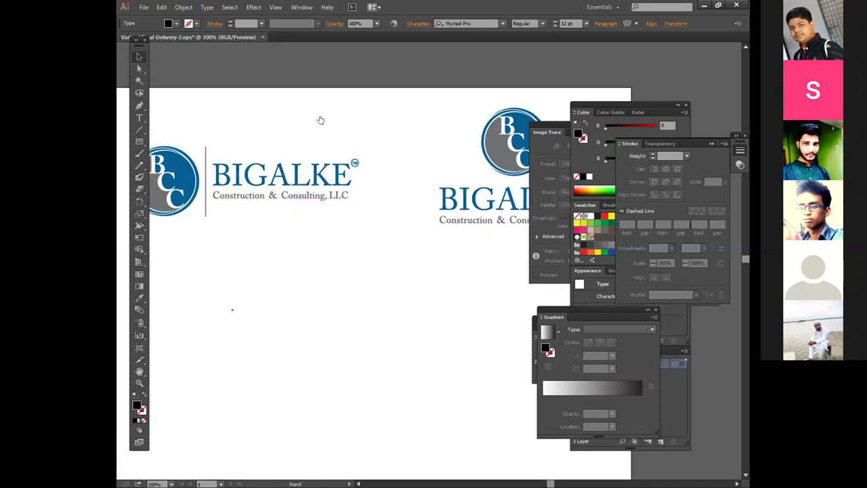
{"action": "left_click_drag", "start_coordinate": [321, 120], "coordinate": [363, 108]}
{"action": "left_click", "coordinate": [466, 23]}
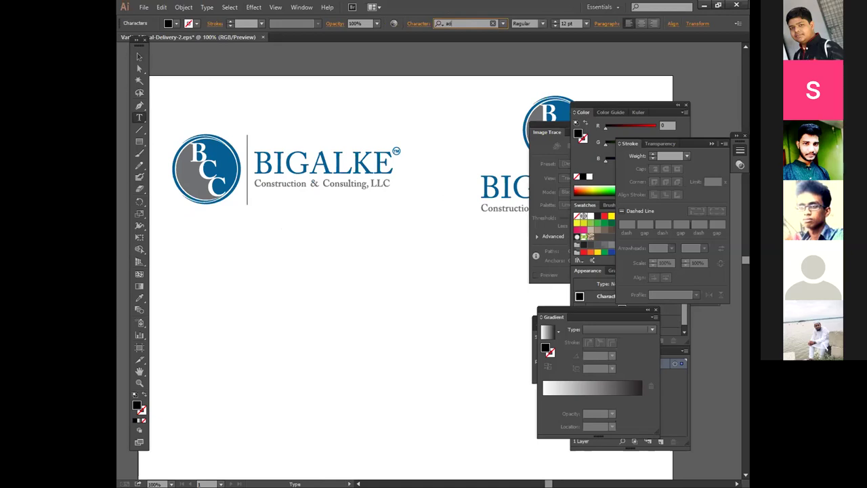
{"action": "type", "text": "adbi"}
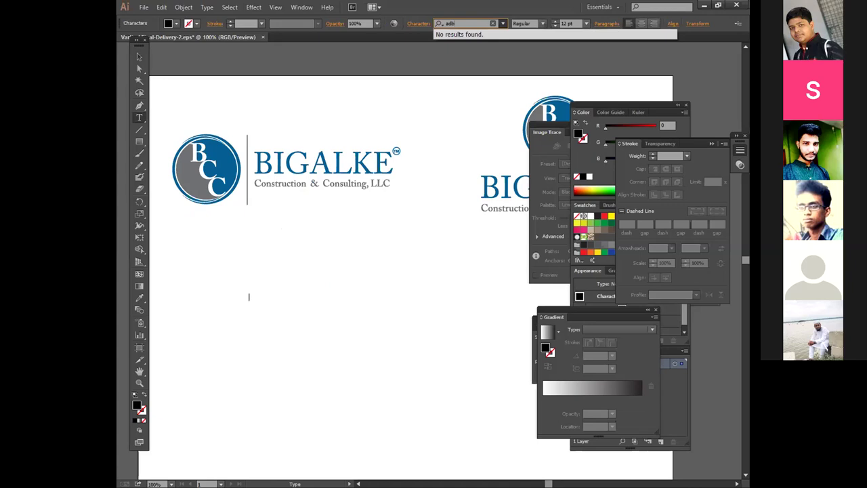
{"action": "key", "text": "BackSpace"}
{"action": "key", "text": "BackSpace"}
{"action": "type", "text": "obe"}
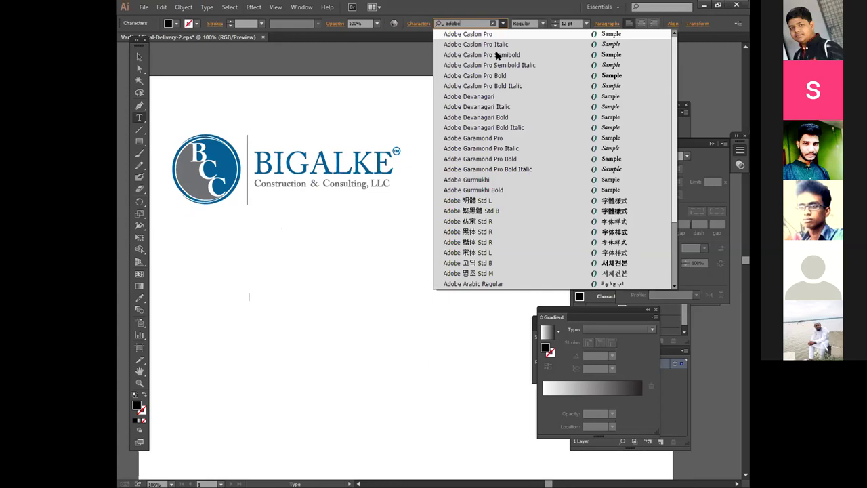
{"action": "left_click", "coordinate": [496, 54]}
Enter the text BIGALKE and finish editing it
{"action": "type", "text": "BIGA"}
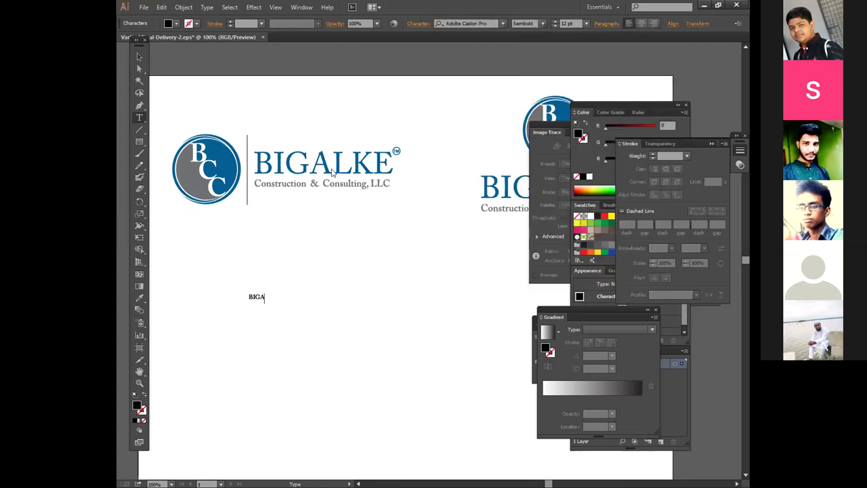
{"action": "type", "text": "LKE"}
{"action": "left_click", "coordinate": [137, 64]}
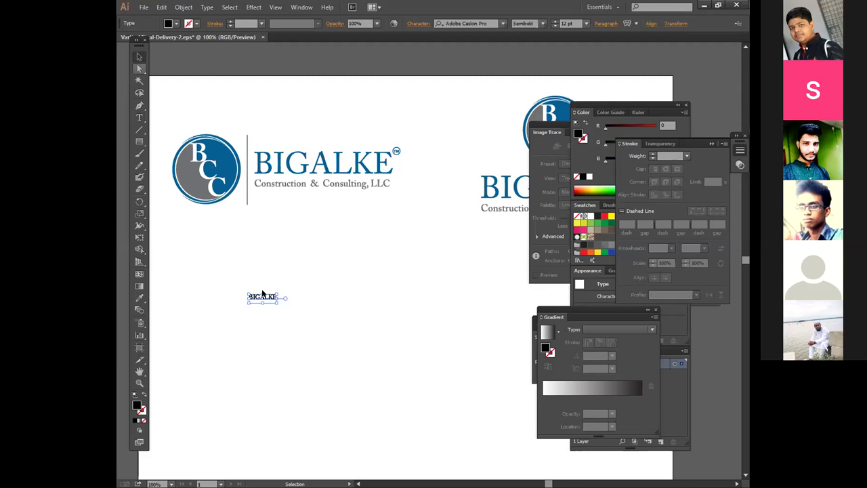
Enlarge the BIGALKE text to about 61.87 pt in Regular style and align it beneath the horizontal logo's wordmark
{"action": "left_click_drag", "start_coordinate": [278, 305], "coordinate": [348, 354]}
{"action": "left_click_drag", "start_coordinate": [329, 291], "coordinate": [388, 218]}
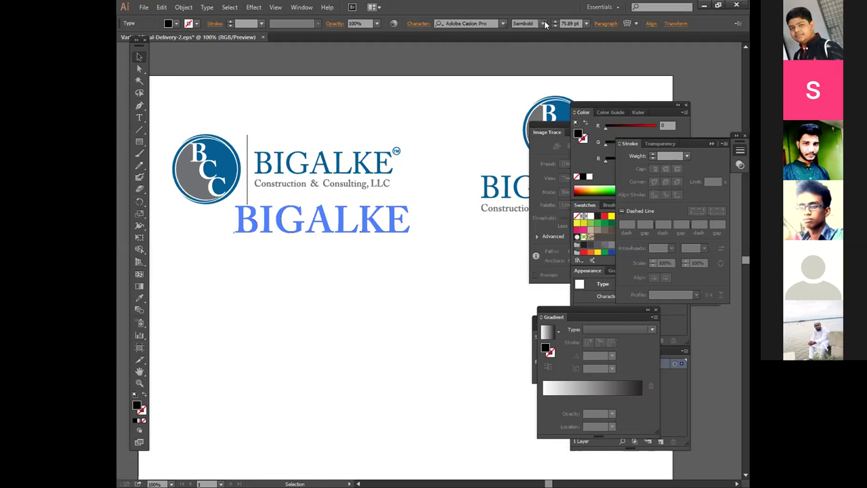
{"action": "left_click", "coordinate": [324, 194]}
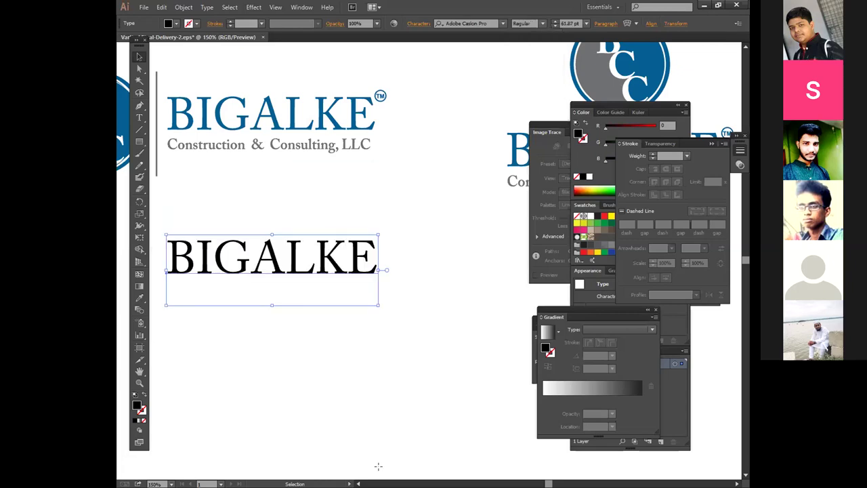
{"action": "key", "text": "ctrl+equal"}
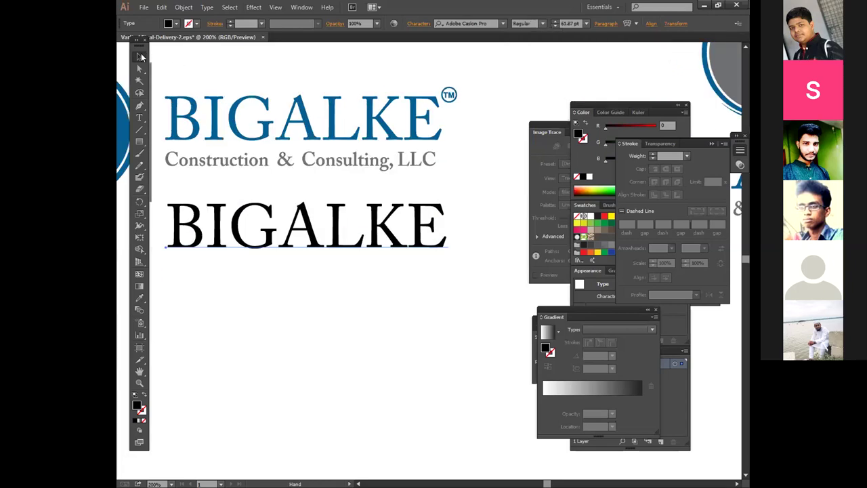
{"action": "key", "text": "t"}
{"action": "left_click", "coordinate": [245, 303]}
{"action": "type", "text": "Co"}
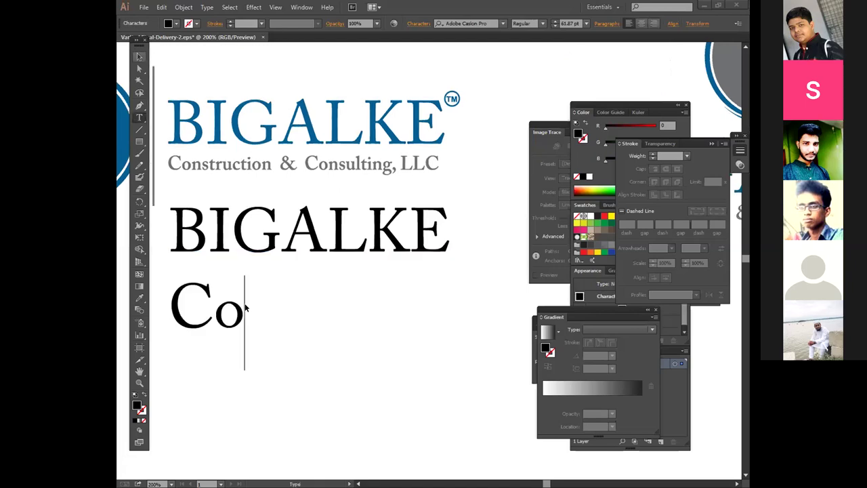
{"action": "key", "text": "Escape"}
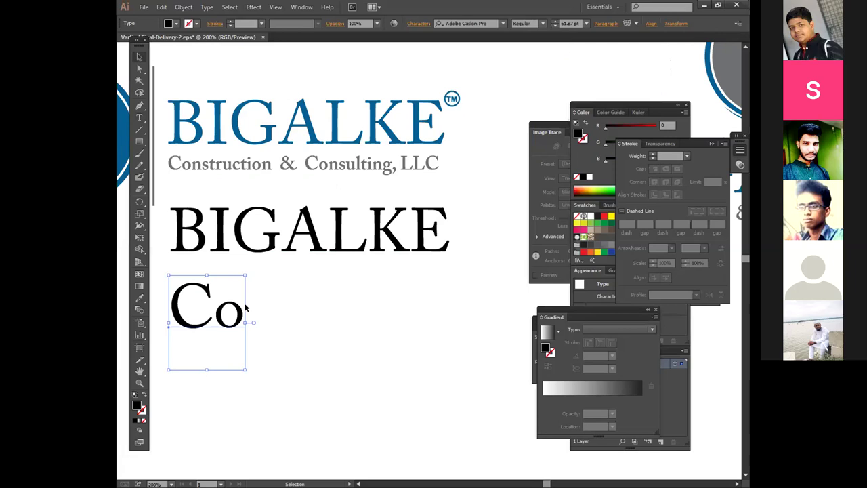
{"action": "key", "text": "Delete"}
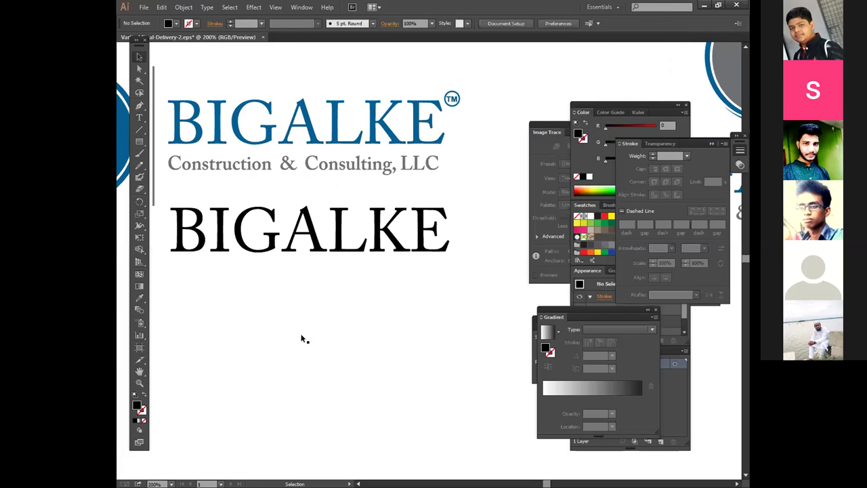
{"action": "key", "text": "t"}
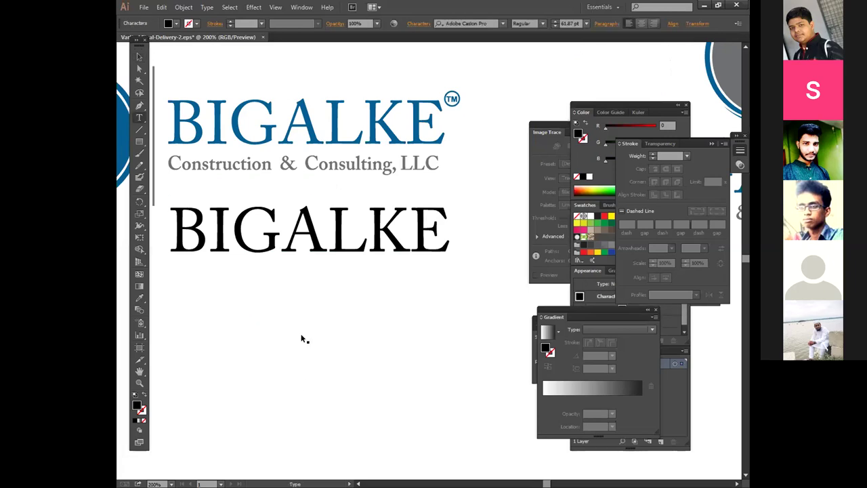
{"action": "key", "text": "ctrl+z"}
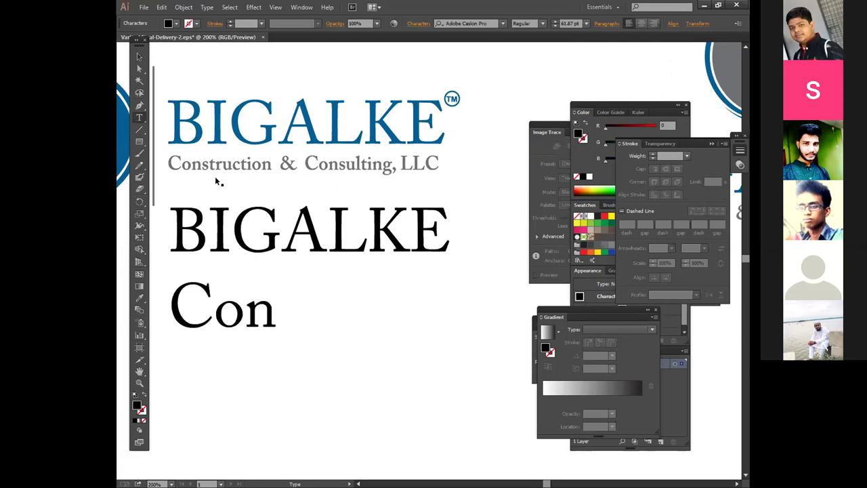
{"action": "key", "text": "ctrl+shift+z"}
{"action": "left_click", "coordinate": [139, 57]}
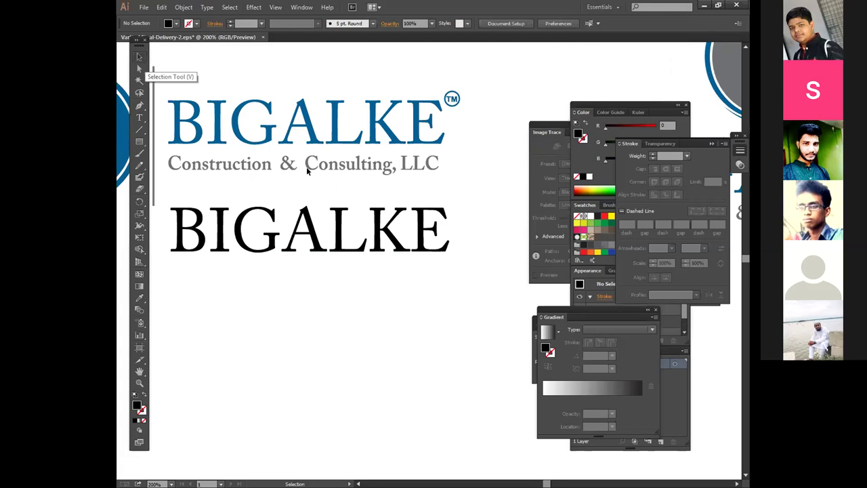
Move the BIGALKE text farther down the artboard, away from the horizontal logo
{"action": "key", "text": "ctrl+minus"}
{"action": "left_click_drag", "start_coordinate": [369, 244], "coordinate": [354, 83]}
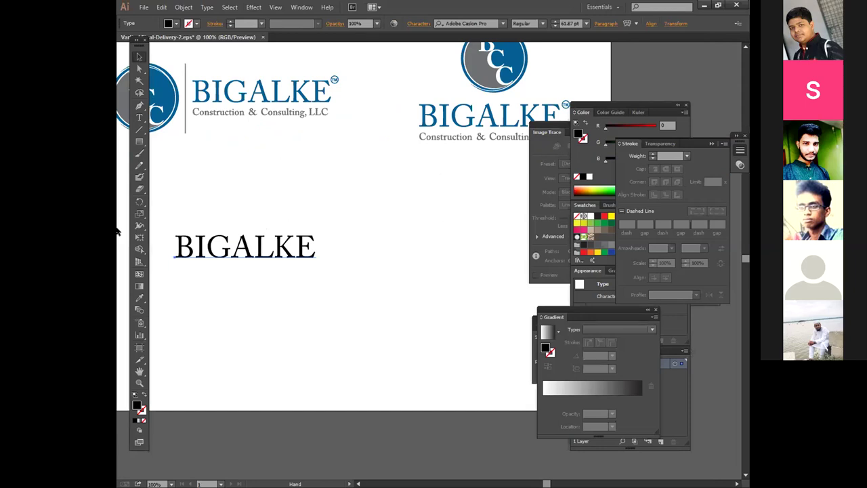
Replace the BIGALKE sample text below the logos with "Fonts Name :" and finish editing it
{"action": "key", "text": "ctrl+minus"}
{"action": "key", "text": "ctrl+a"}
{"action": "type", "text": "Fonts Name L"}
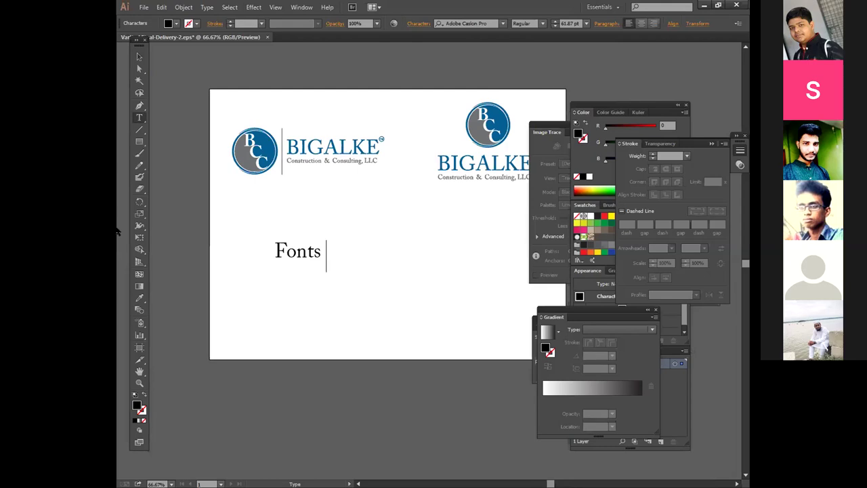
{"action": "key", "text": "BackSpace"}
{"action": "key", "text": "BackSpace"}
{"action": "type", "text": ":"}
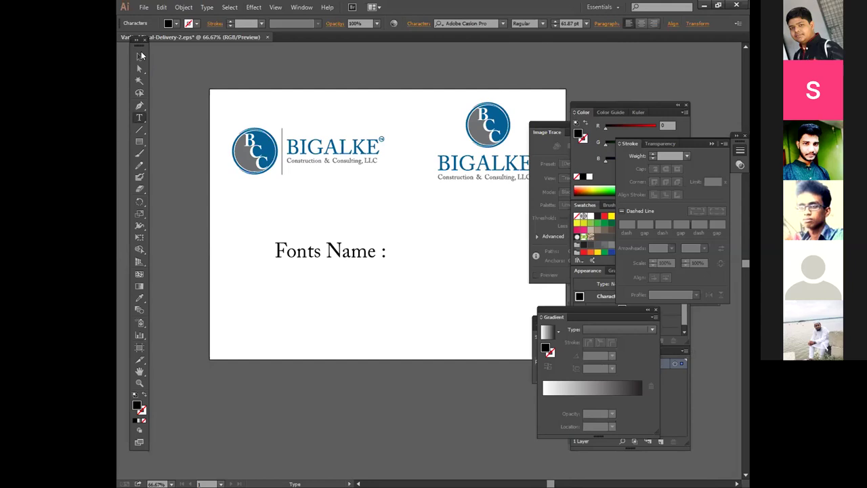
{"action": "left_click", "coordinate": [141, 56]}
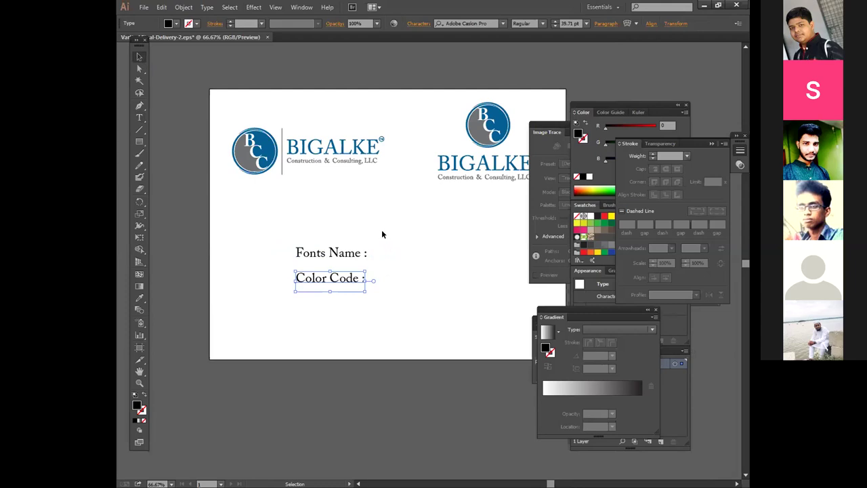
Resize the Fonts Name and Color Code labels to about 37.96 pt and place a copy of "Fonts Name :" beside the original
{"action": "left_click", "coordinate": [337, 263]}
{"action": "key", "text": "ctrl+plus"}
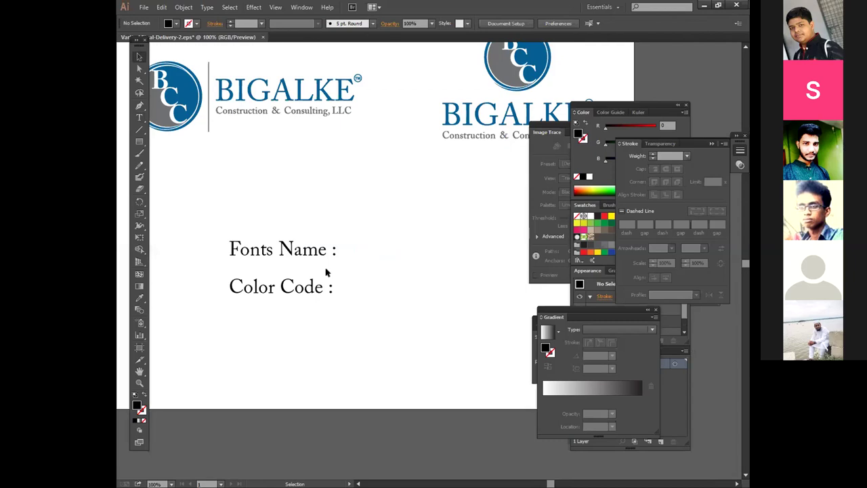
{"action": "left_click_drag", "start_coordinate": [258, 215], "coordinate": [306, 230]}
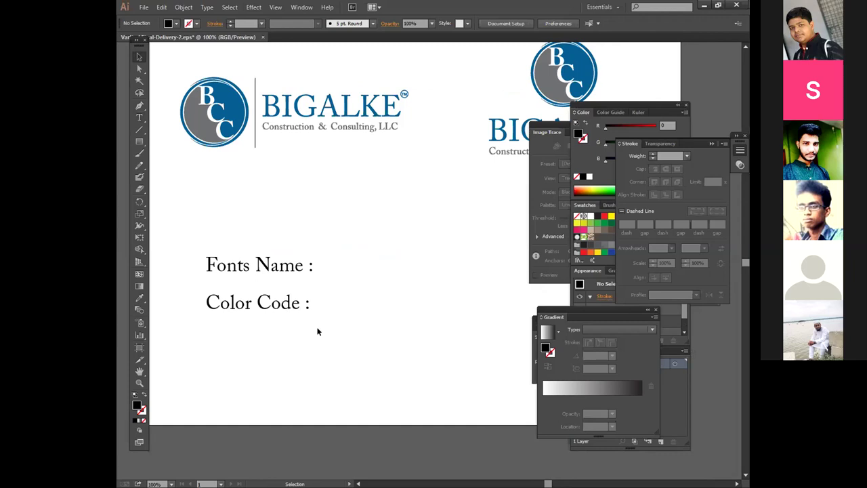
{"action": "left_click_drag", "start_coordinate": [317, 332], "coordinate": [309, 315]}
{"action": "key", "text": "ctrl+shift+a"}
{"action": "key", "text": "ctrl+v"}
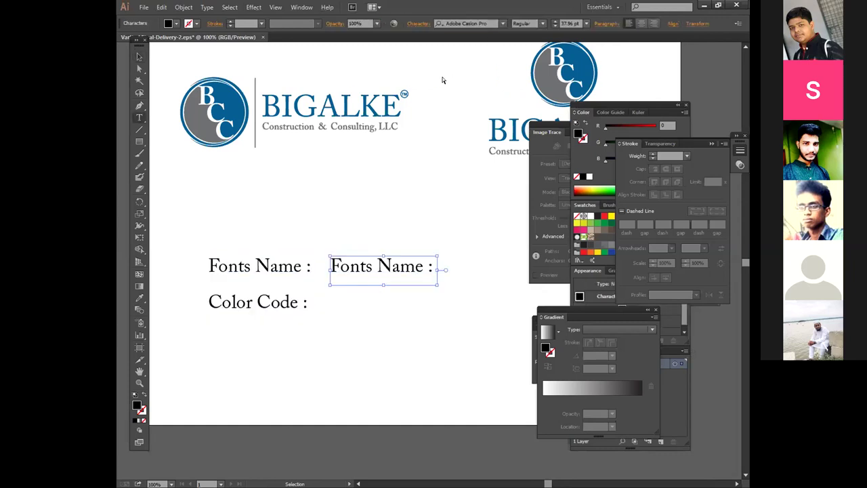
Replace the copied label's text with the font name "Adobe Caslon Pro (Regular)"
{"action": "double_click", "coordinate": [456, 257]}
{"action": "key", "text": "ctrl+a"}
{"action": "type", "text": "Adobe Caslon Pro"}
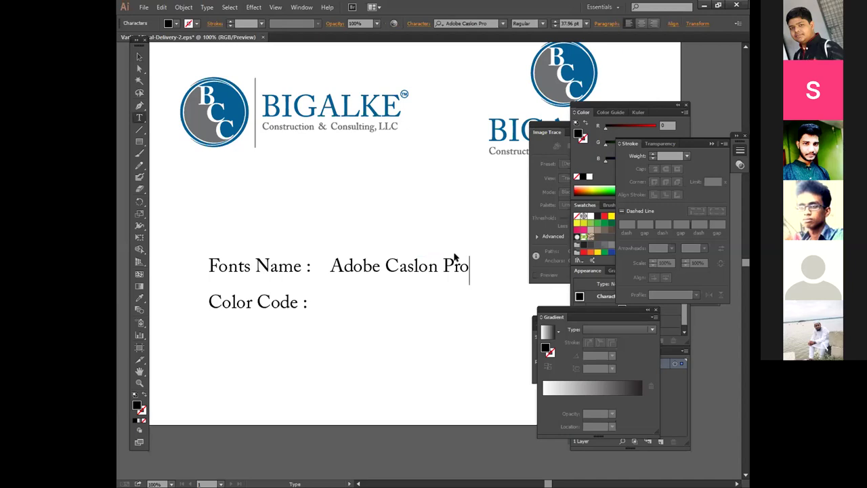
{"action": "type", "text": "()"}
{"action": "key", "text": "Left"}
{"action": "type", "text": "Regu"}
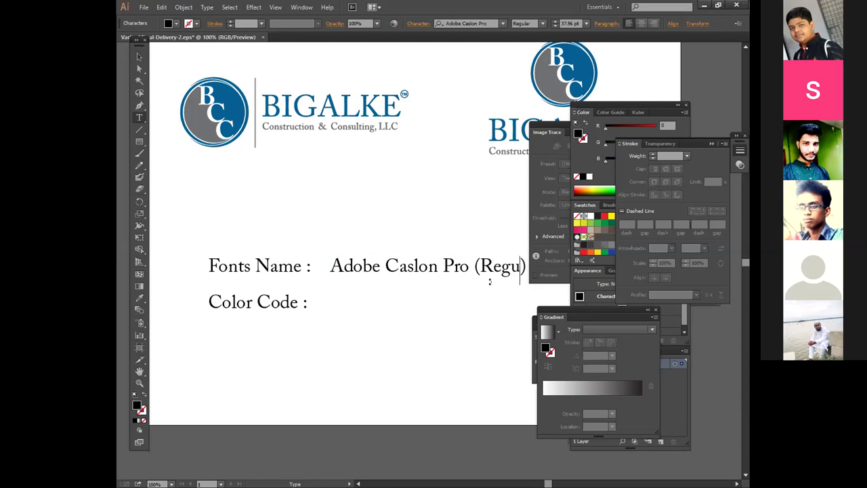
{"action": "type", "text": "la"}
Duplicate the font name text beside Color Code and replace it with the logo's hex codes #056093 and #707172
{"action": "left_click_drag", "start_coordinate": [483, 266], "coordinate": [474, 302]}
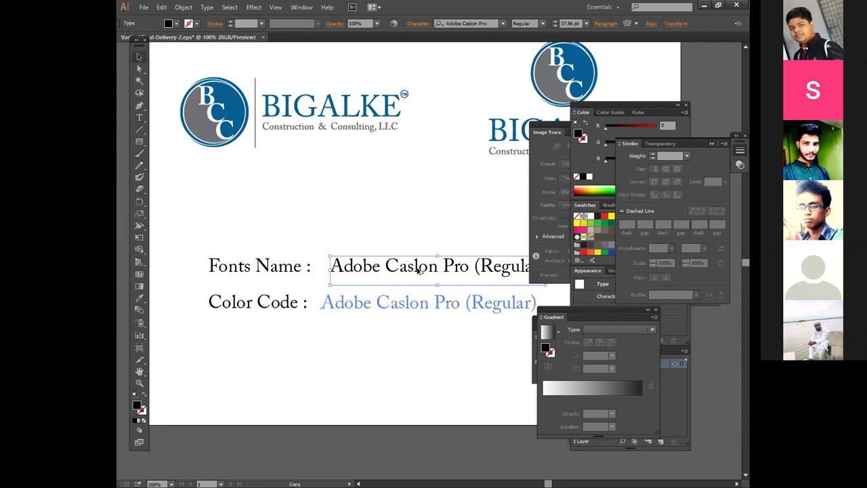
{"action": "left_click_drag", "start_coordinate": [408, 305], "coordinate": [419, 304]}
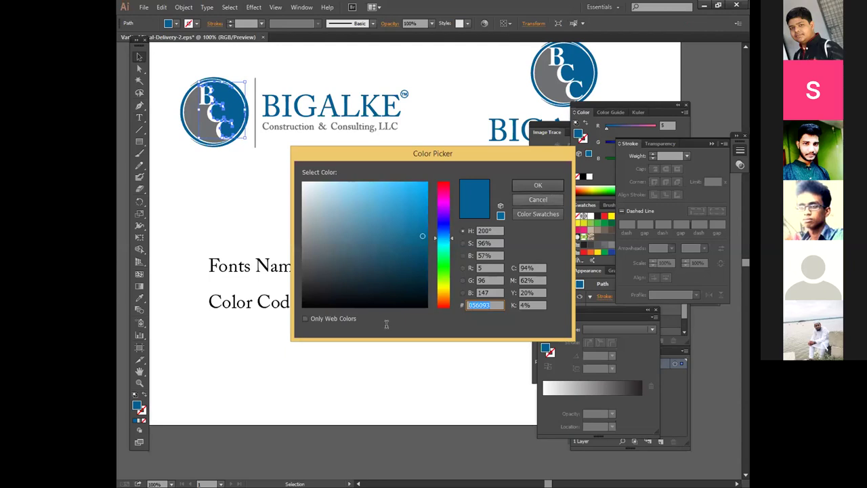
{"action": "key", "text": "Return"}
{"action": "key", "text": "t"}
{"action": "left_click", "coordinate": [339, 302]}
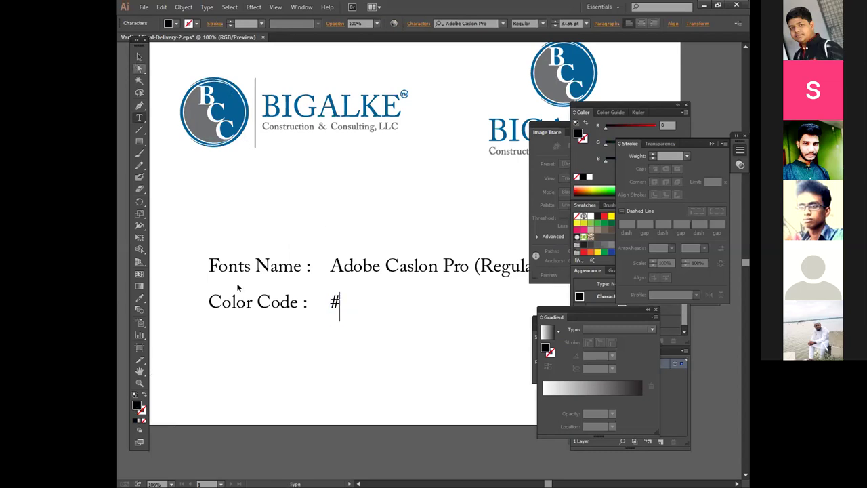
{"action": "key", "text": "ctrl+z"}
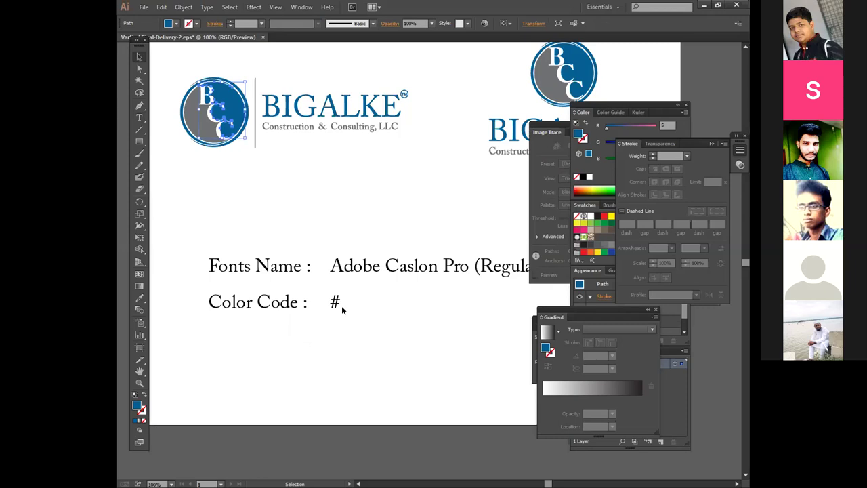
{"action": "left_click", "coordinate": [203, 358]}
{"action": "key", "text": "t"}
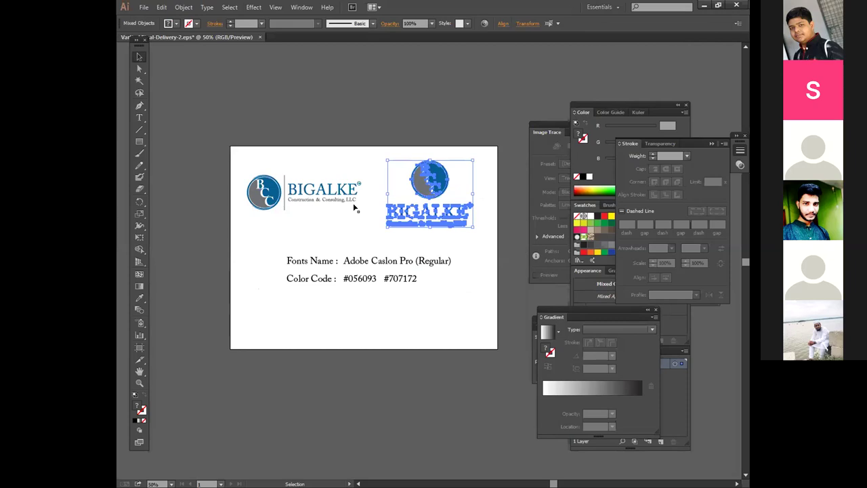
Save the sheet as the Adobe PDF Vartical Final-Delivery-2 in the "final file" folder with the Press Quality preset
{"action": "left_click", "coordinate": [354, 208]}
{"action": "left_click", "coordinate": [144, 7]}
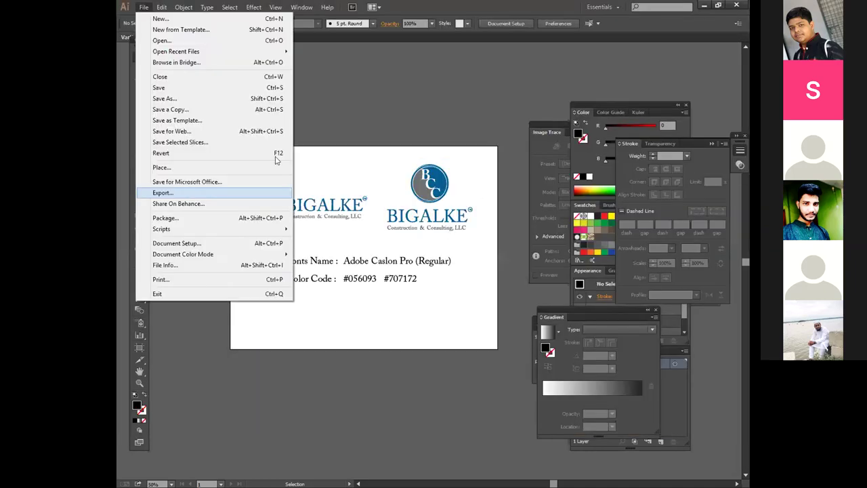
{"action": "key", "text": "shift+ctrl+s"}
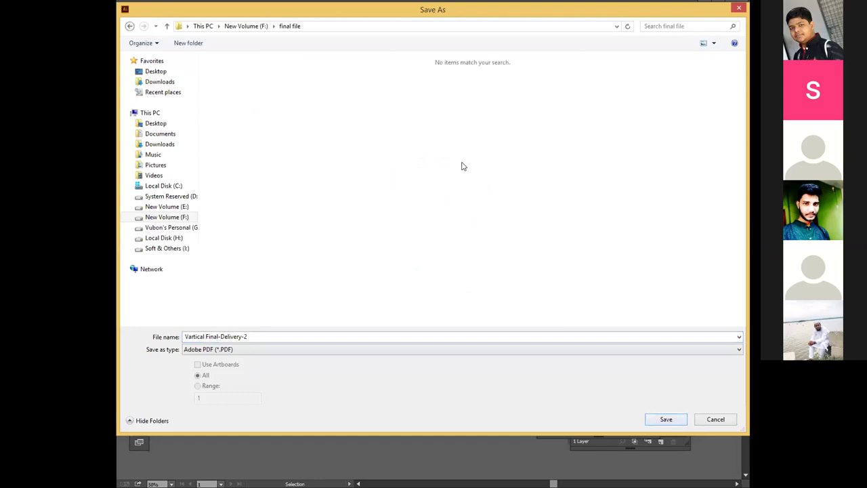
{"action": "key", "text": "Return"}
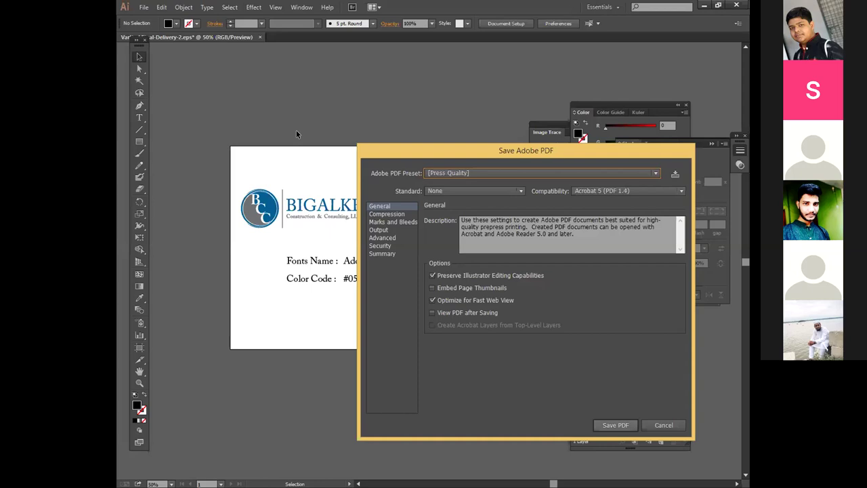
{"action": "key", "text": "Return"}
{"action": "key", "text": "ctrl+="}
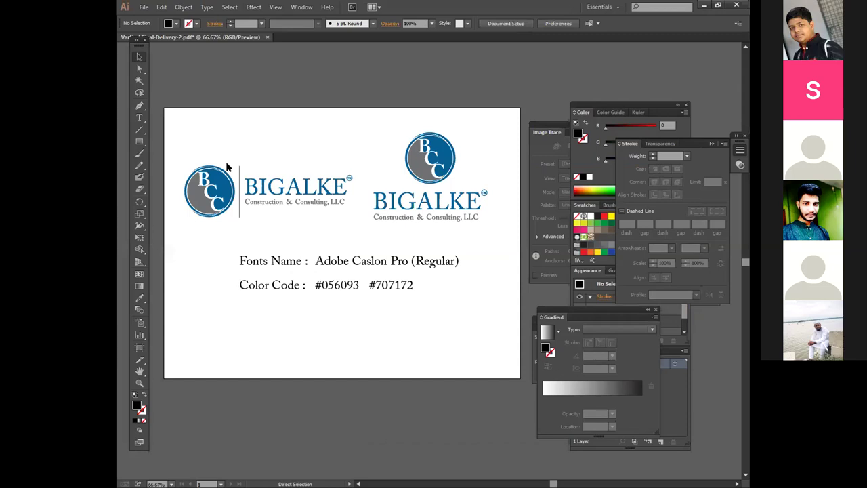
{"action": "key", "text": "ctrl+minus"}
{"action": "key", "text": "alt+f"}
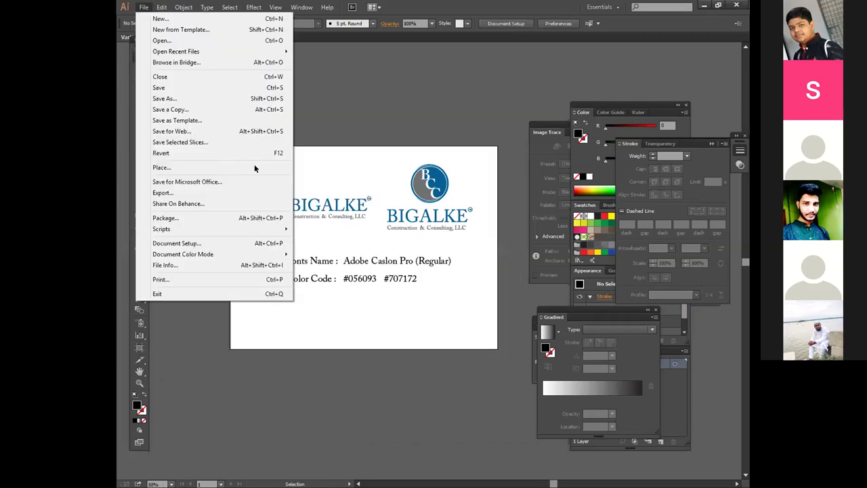
{"action": "left_click", "coordinate": [324, 280]}
{"action": "key", "text": "ctrl+plus"}
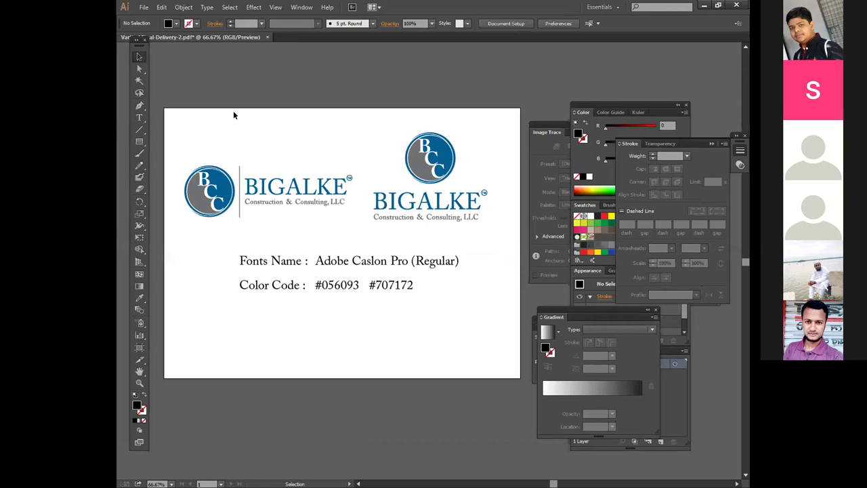
{"action": "key", "text": "ctrl+minus"}
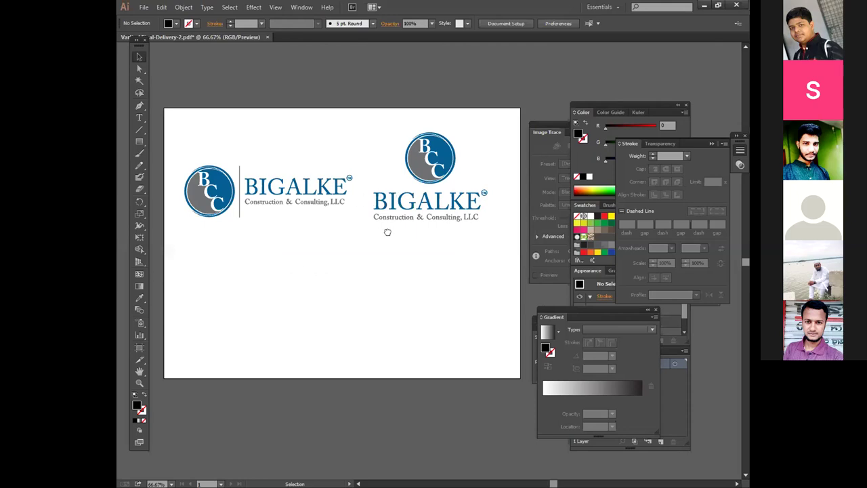
{"action": "left_click_drag", "start_coordinate": [388, 232], "coordinate": [409, 254]}
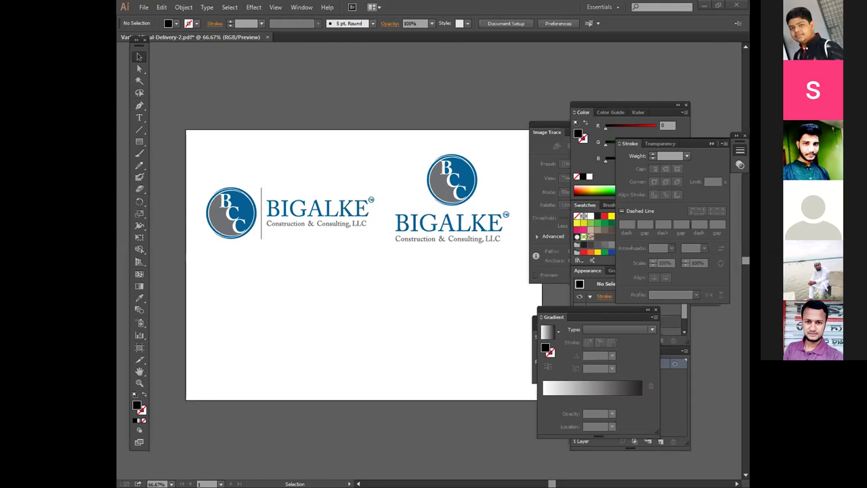
Switch to the browser, find the Code Beautify RGB to Pantone converter and convert the blue 5, 96, 147 at distance 16
{"action": "key", "text": "alt+Tab"}
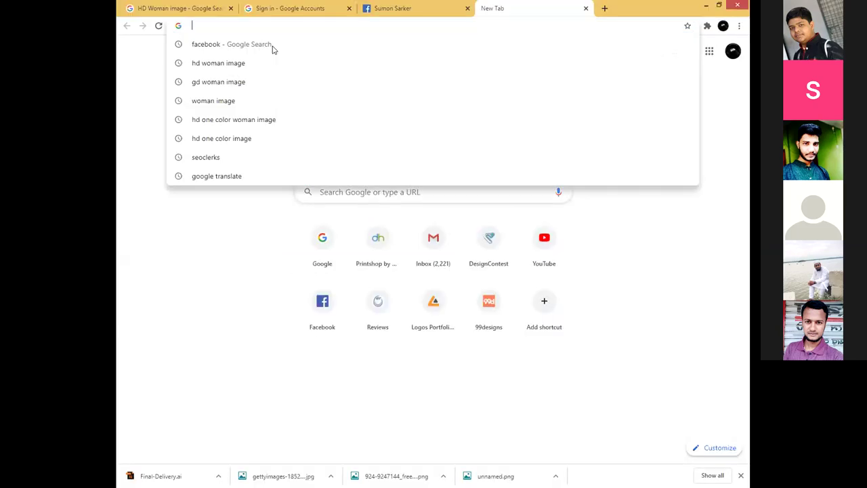
{"action": "type", "text": "Rgb"}
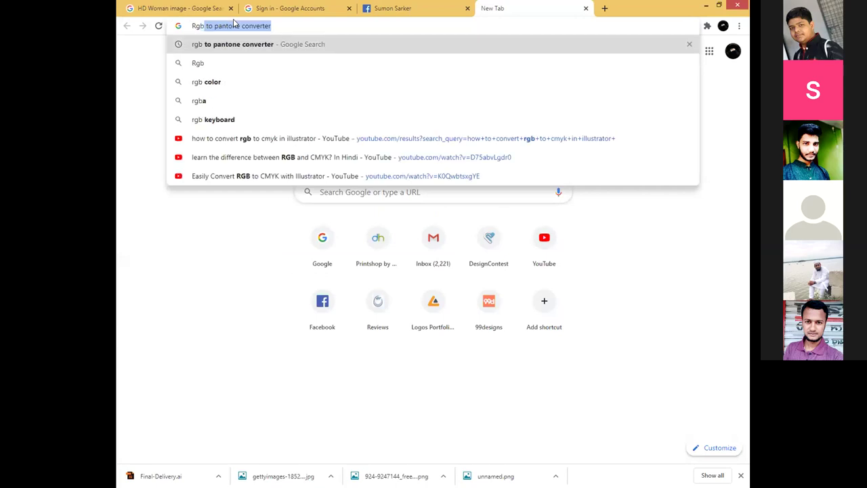
{"action": "key", "text": "Return"}
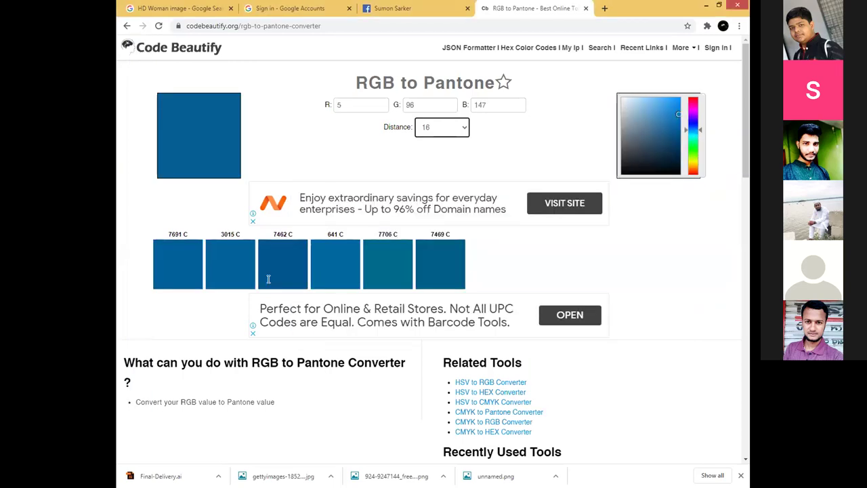
Convert the logo's gray, RGB 112, 113, 114, to Pantone at distance 16
{"action": "left_click", "coordinate": [269, 279]}
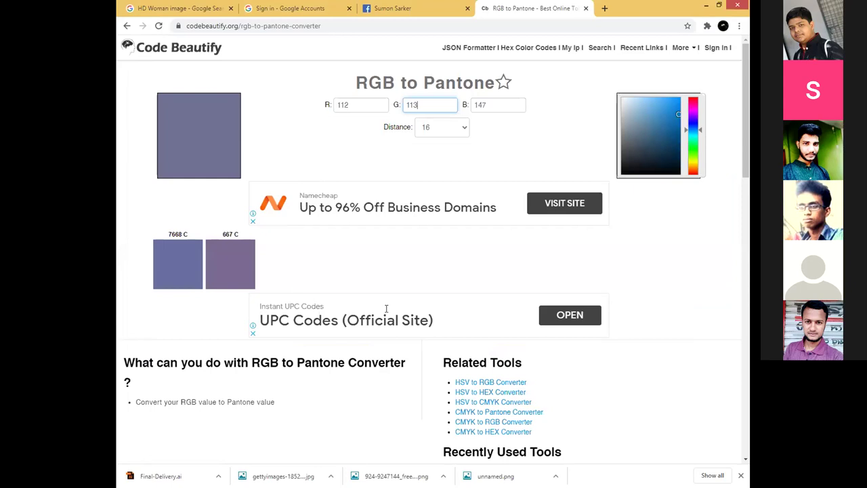
{"action": "key", "text": "Tab"}
{"action": "type", "text": "114"}
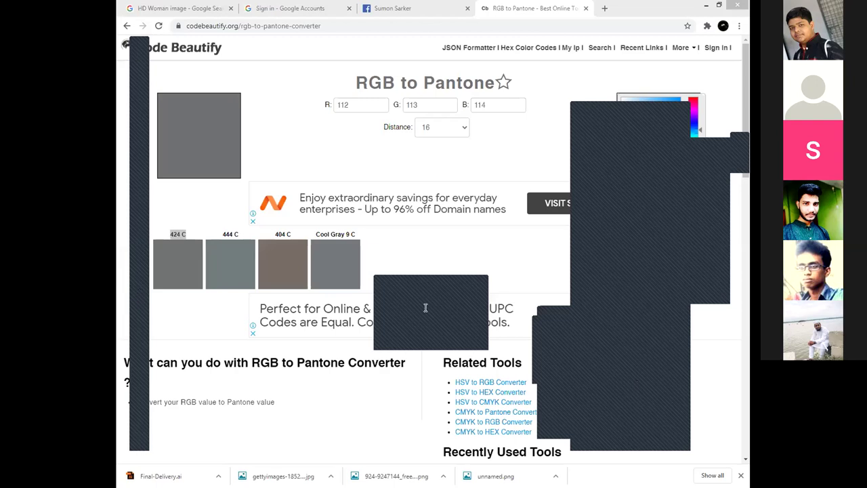
Switch to Illustrator and add two "Colod Code :" labels and the Pantone code 424 C as text below the logos
{"action": "key", "text": "alt+Tab"}
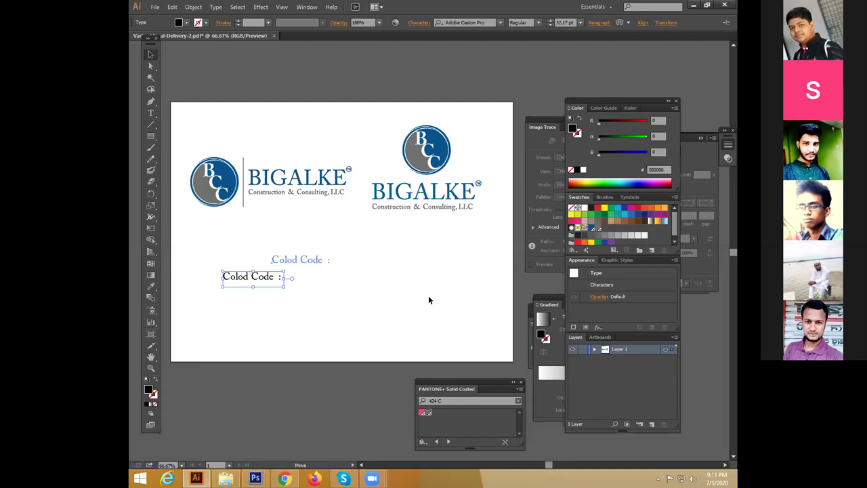
{"action": "key", "text": "ctrl+z"}
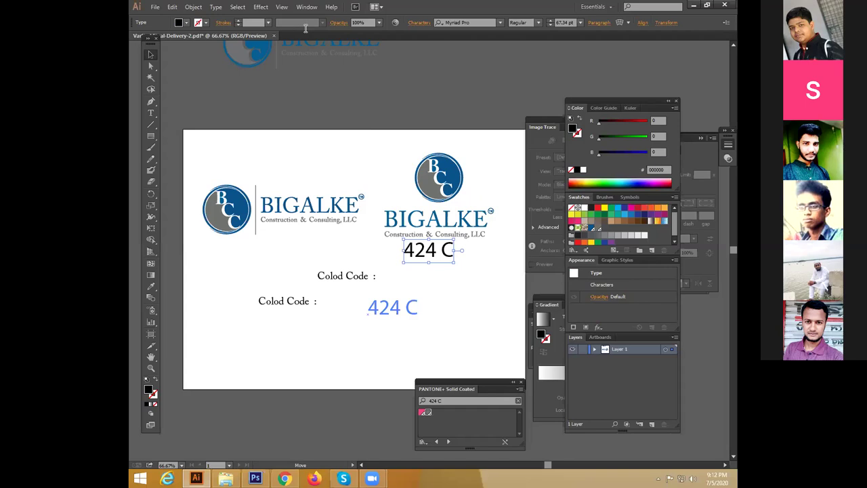
{"action": "key", "text": "ctrl+z"}
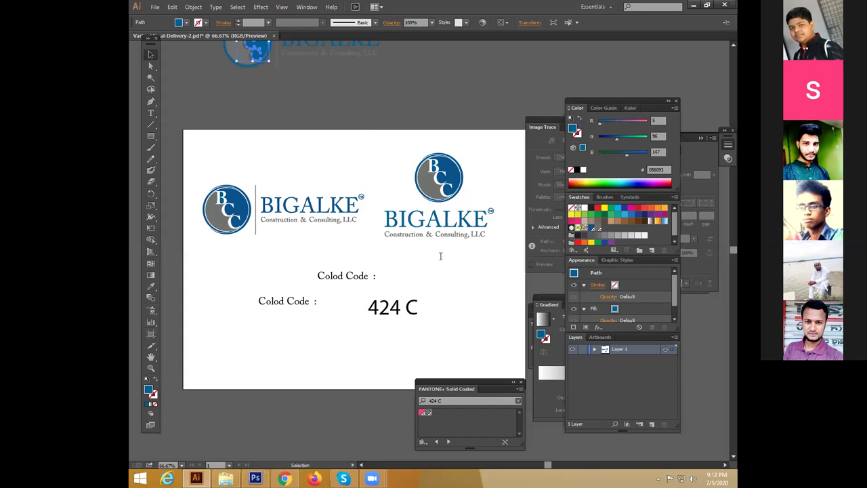
Switch to the browser's RGB to Pantone converter and set the green value to 96 for the logo's blue
{"action": "key", "text": "alt+Tab"}
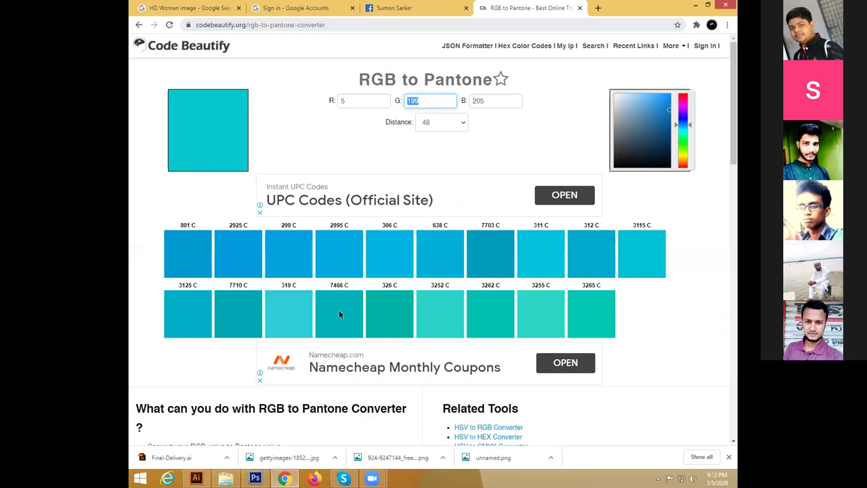
{"action": "type", "text": "96"}
{"action": "key", "text": "Tab"}
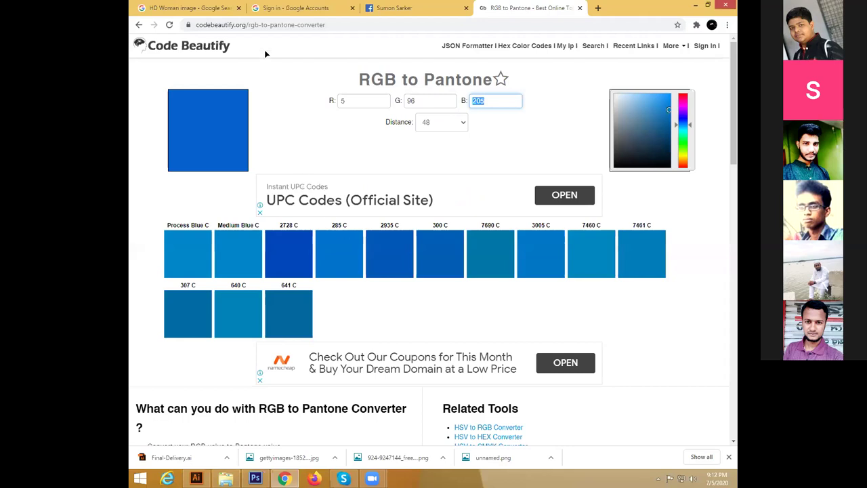
Switch to Illustrator and add the blue's Pantone code 7462 C and hex code #056093 as text near 424 C
{"action": "key", "text": "alt+Tab"}
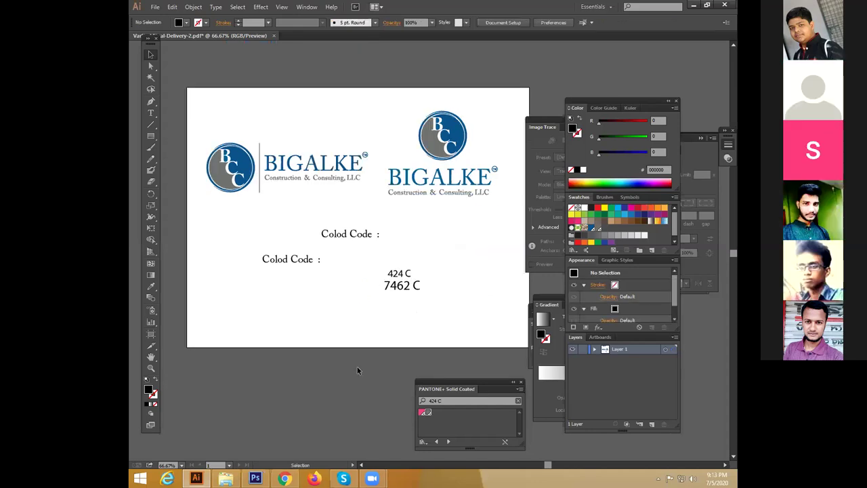
{"action": "key", "text": "ctrl+z"}
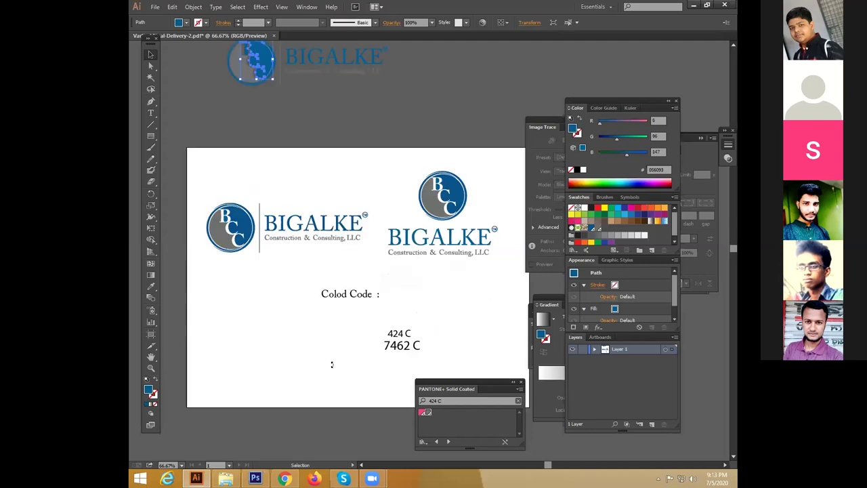
{"action": "key", "text": "ctrl+v"}
{"action": "key", "text": "ctrl+z"}
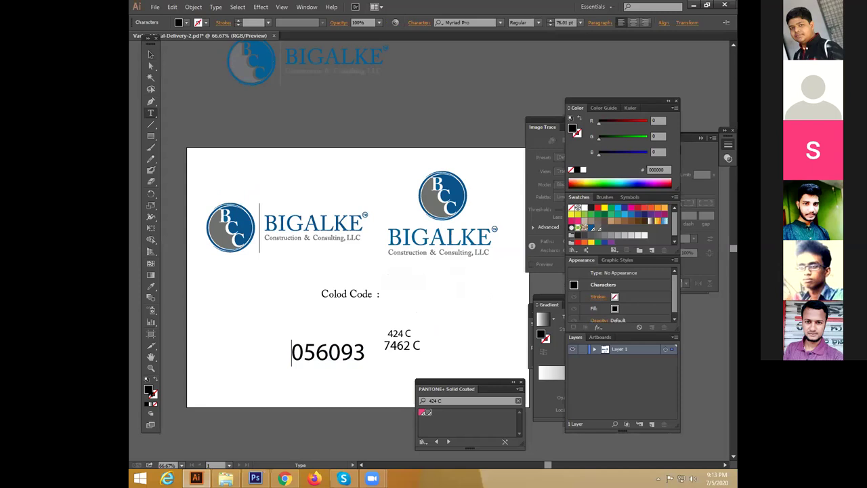
{"action": "type", "text": "#"}
{"action": "key", "text": "Escape"}
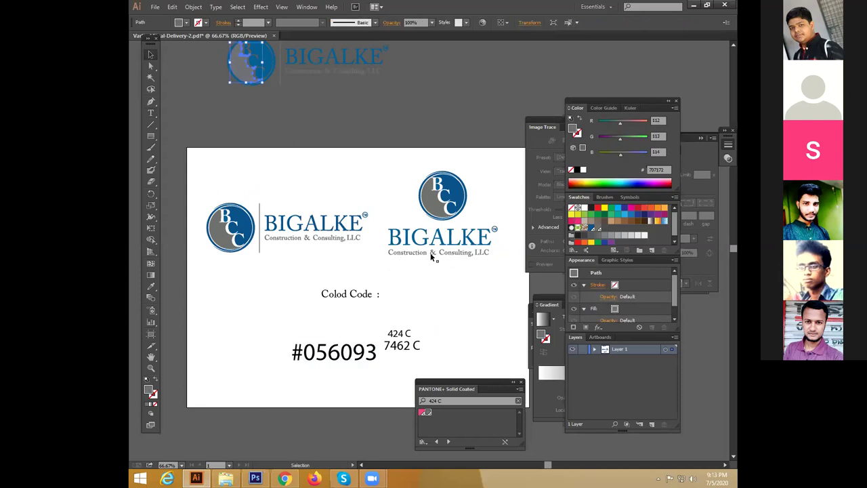
Paste the gray's hex code as text below the logos and complete it as #707172, just above #056093
{"action": "key", "text": "ctrl+v"}
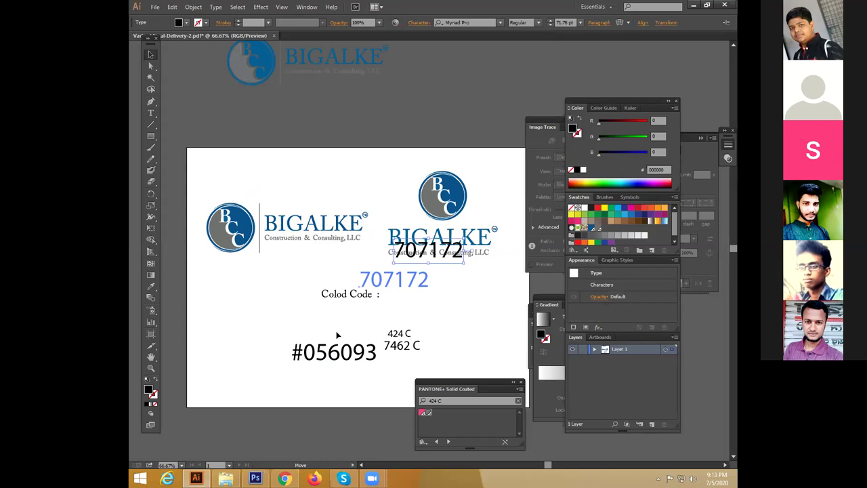
{"action": "left_click_drag", "start_coordinate": [336, 335], "coordinate": [339, 335]}
{"action": "double_click", "coordinate": [312, 333]}
{"action": "type", "text": "#"}
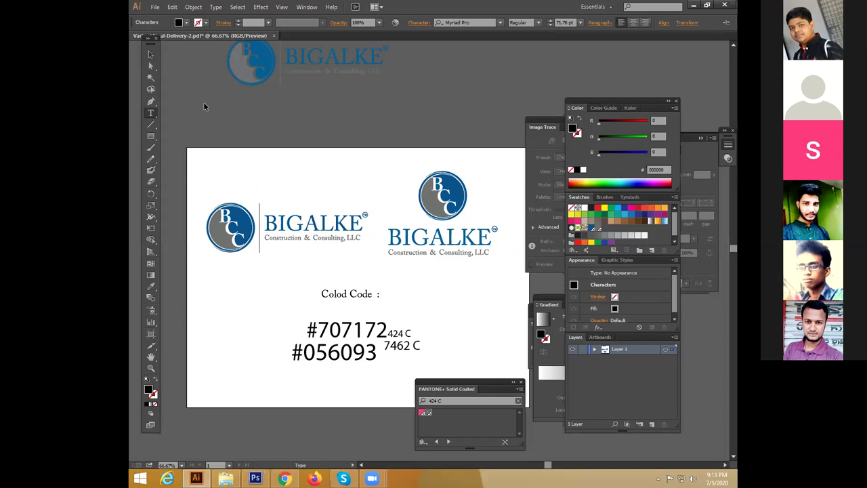
{"action": "key", "text": "Escape"}
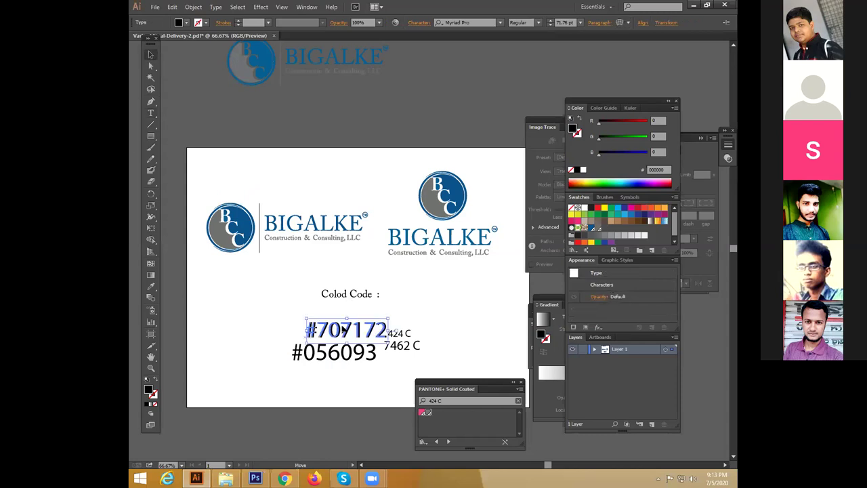
Position #707172 directly above #056093 and scale both hex codes down together
{"action": "left_click_drag", "start_coordinate": [344, 329], "coordinate": [333, 330]}
{"action": "left_click", "coordinate": [339, 351], "text": "shift"}
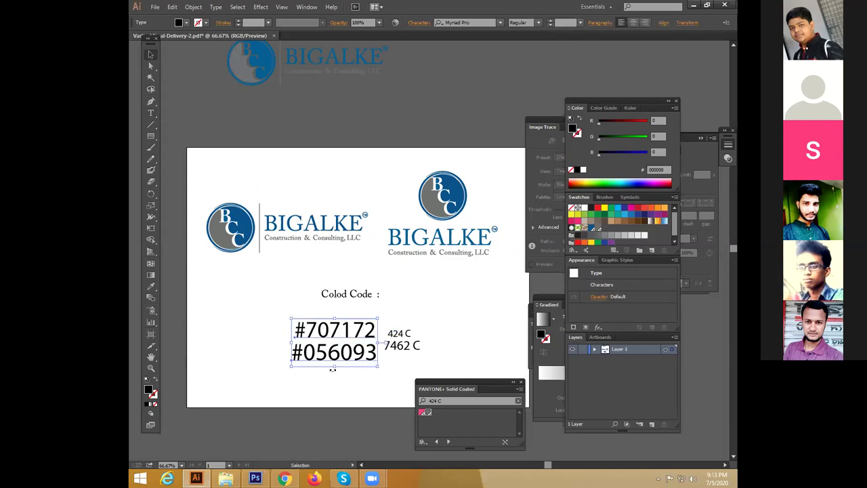
{"action": "left_click", "coordinate": [406, 291]}
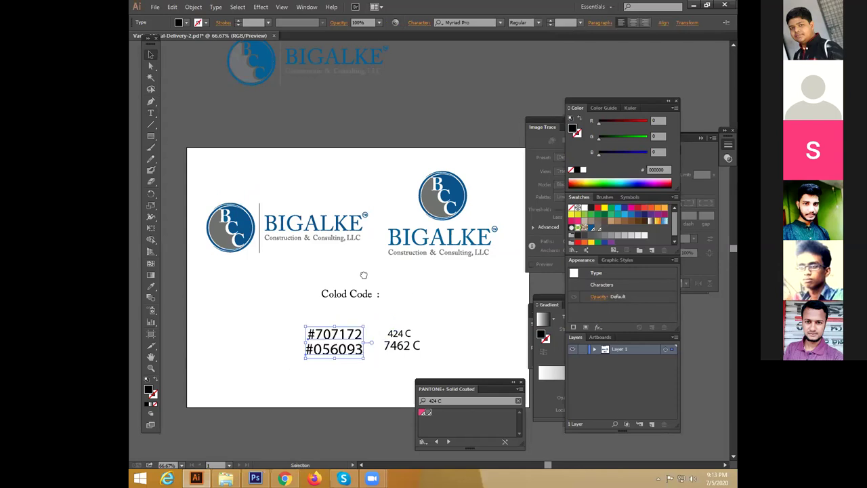
Place 424 C and 7462 C beside their hex codes and match 424 C's text size to 7462 C with the Eyedropper
{"action": "key", "text": "ctrl+plus"}
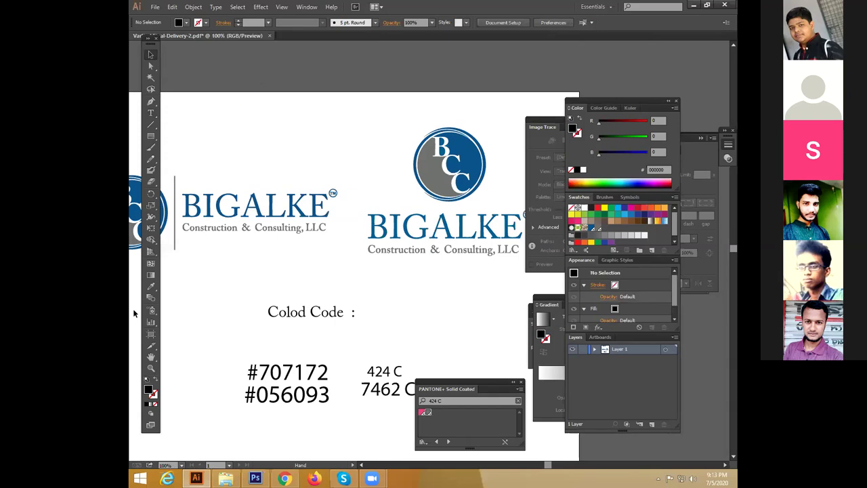
{"action": "scroll", "coordinate": [135, 314], "scroll_direction": "down", "scroll_amount": 3}
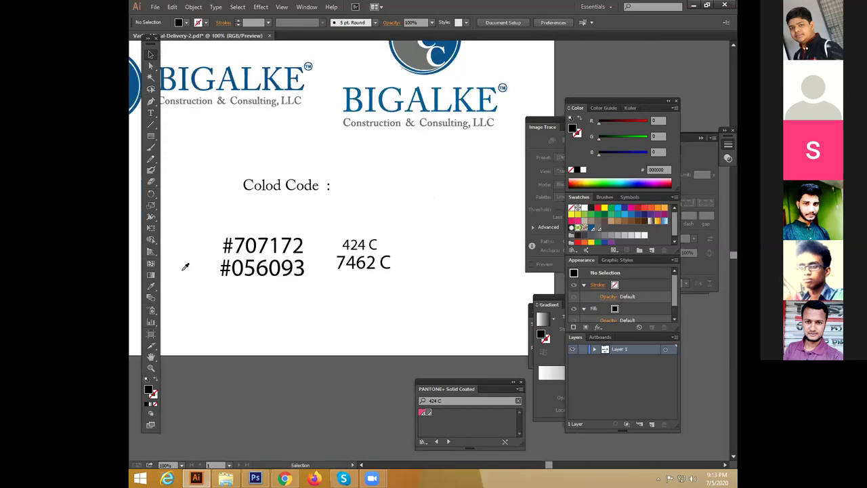
{"action": "key", "text": "i"}
{"action": "key", "text": "v"}
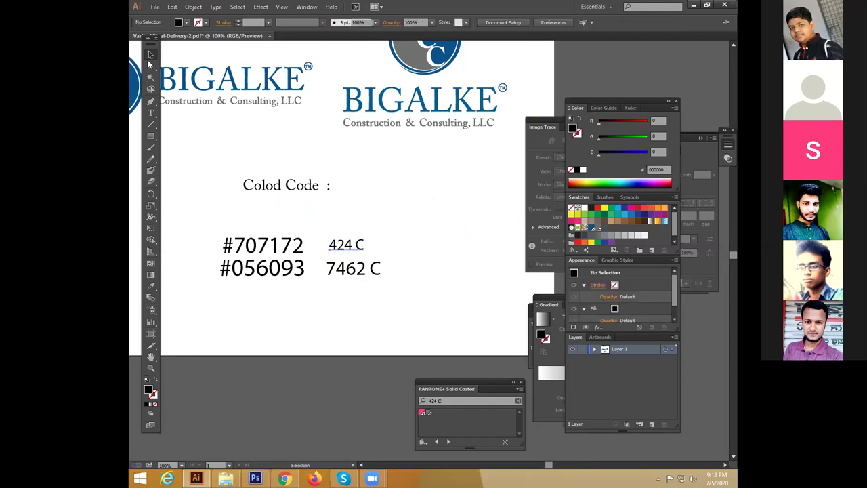
{"action": "key", "text": "i"}
{"action": "left_click", "coordinate": [353, 269]}
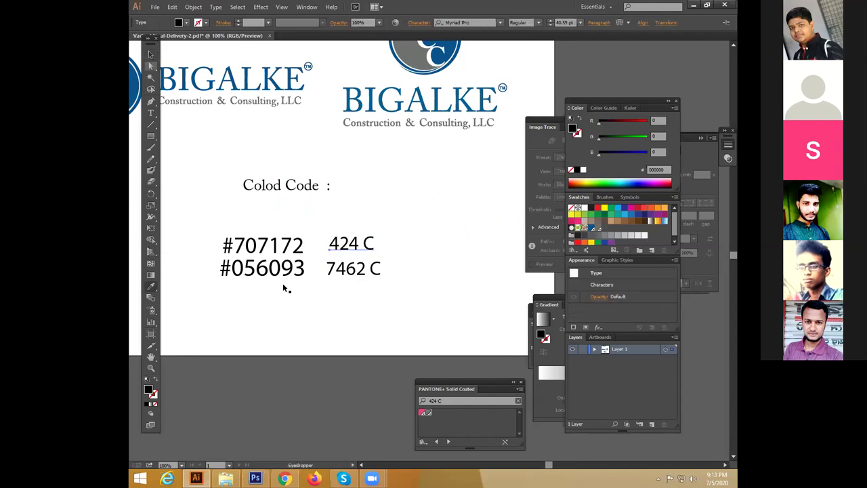
{"action": "key", "text": "v"}
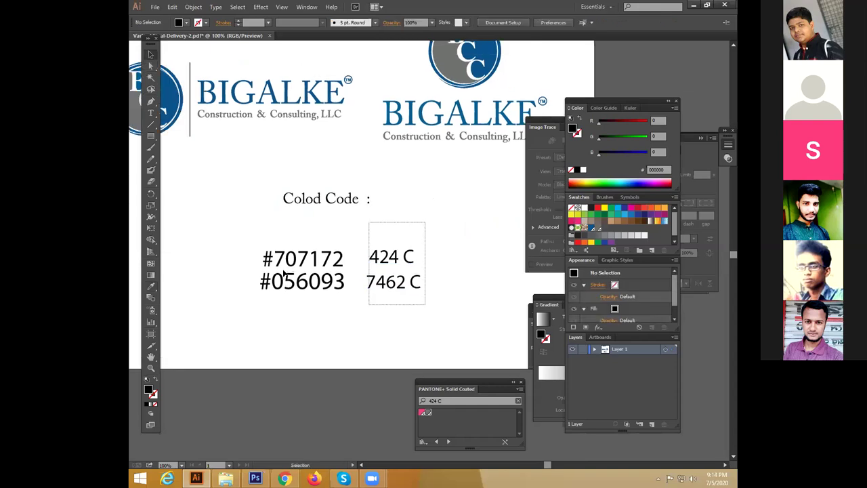
Move the two hex codes and two Pantone codes together, closer beneath the "Colod Code :" label
{"action": "left_click", "coordinate": [316, 274]}
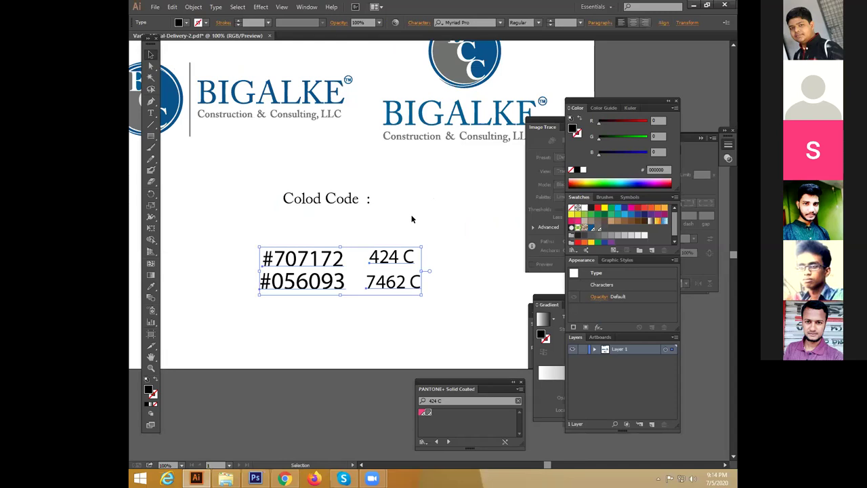
{"action": "left_click_drag", "start_coordinate": [412, 219], "coordinate": [414, 263]}
{"action": "key", "text": "ctrl+minus"}
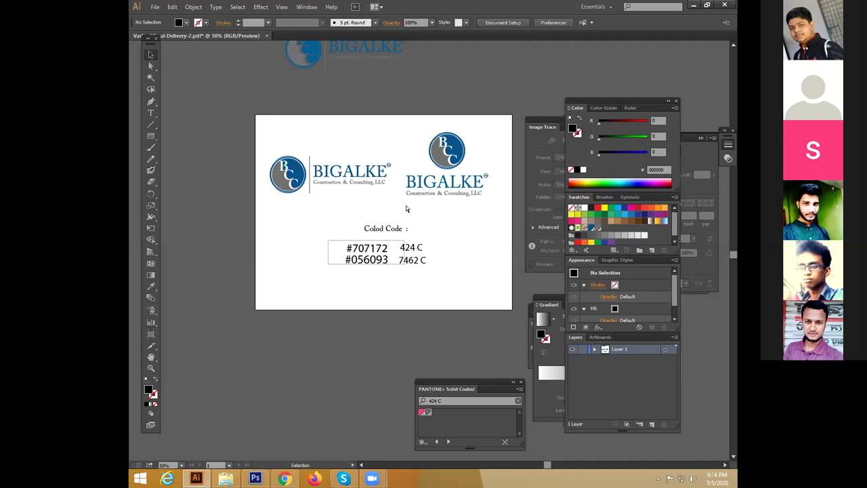
{"action": "left_click_drag", "start_coordinate": [407, 209], "coordinate": [411, 216]}
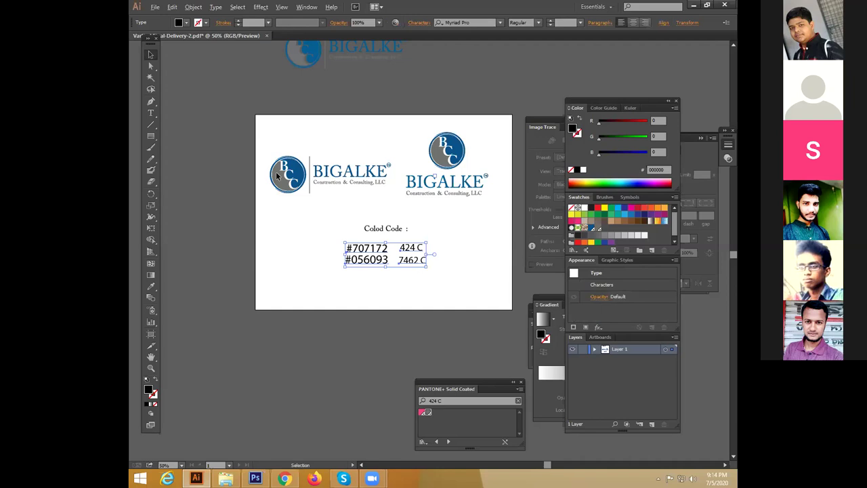
{"action": "key", "text": "ctrl+shift+a"}
Scale down the logos and arrange two horizontal and two stacked versions in two rows above the color codes
{"action": "key", "text": "ctrl+plus"}
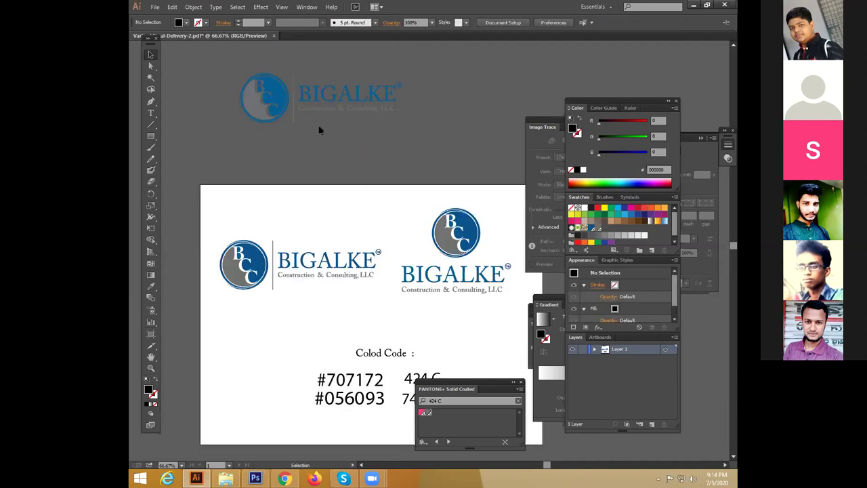
{"action": "key", "text": "ctrl+minus"}
{"action": "left_click", "coordinate": [420, 242]}
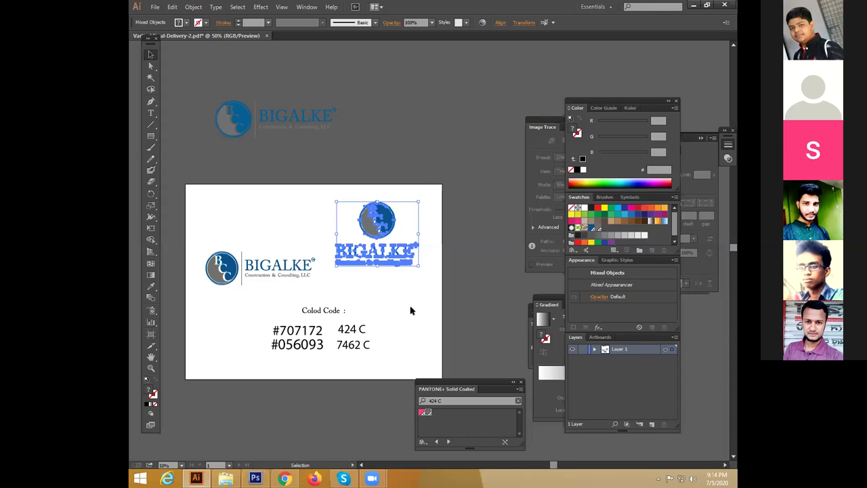
{"action": "key", "text": "ctrl+z"}
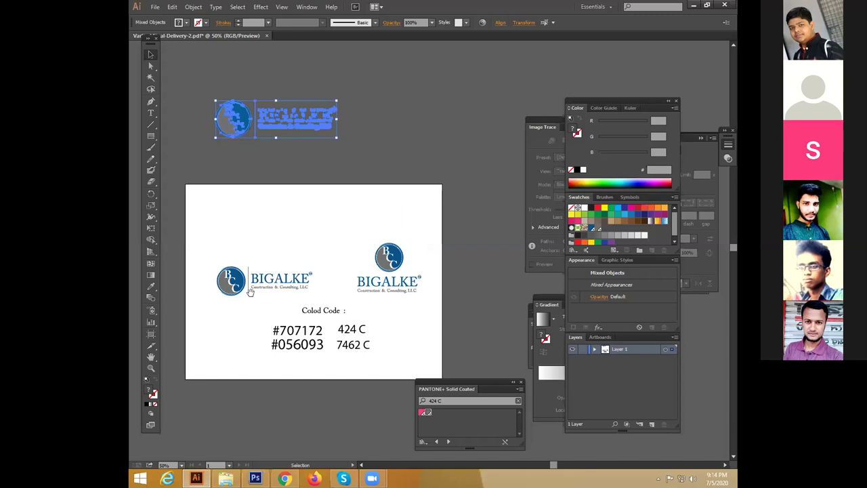
{"action": "key", "text": "ctrl+z"}
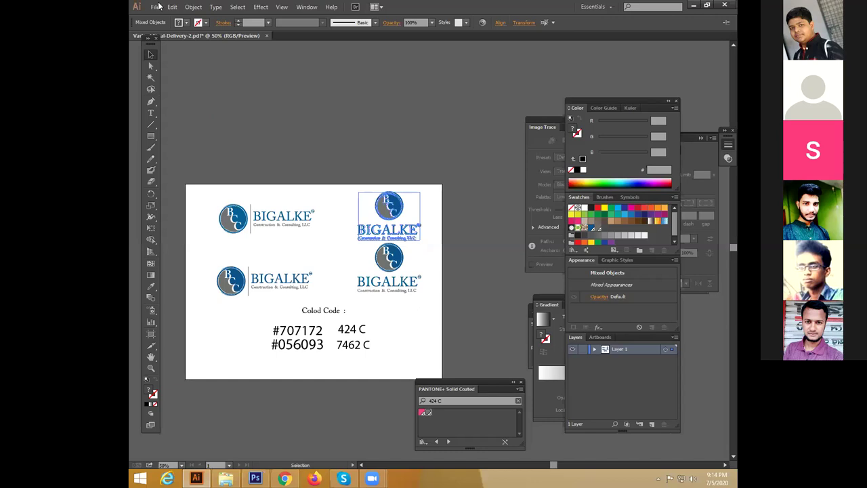
{"action": "type", "text": "Color code with "}
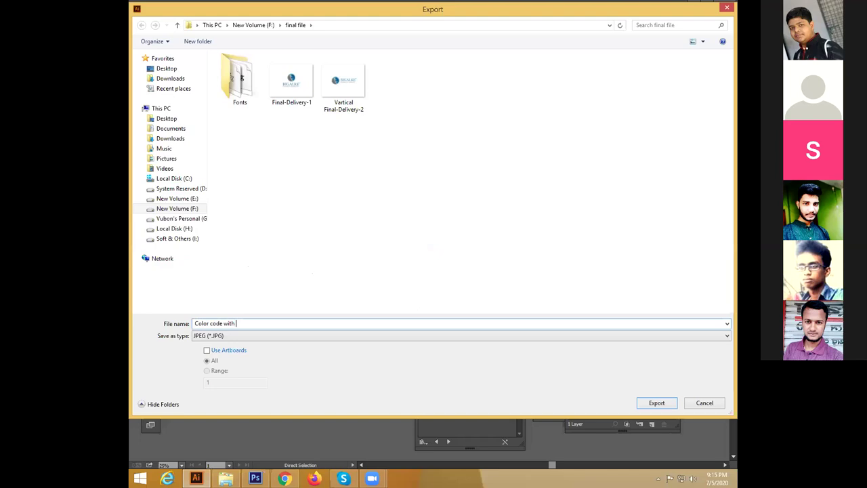
{"action": "type", "text": "hax co"}
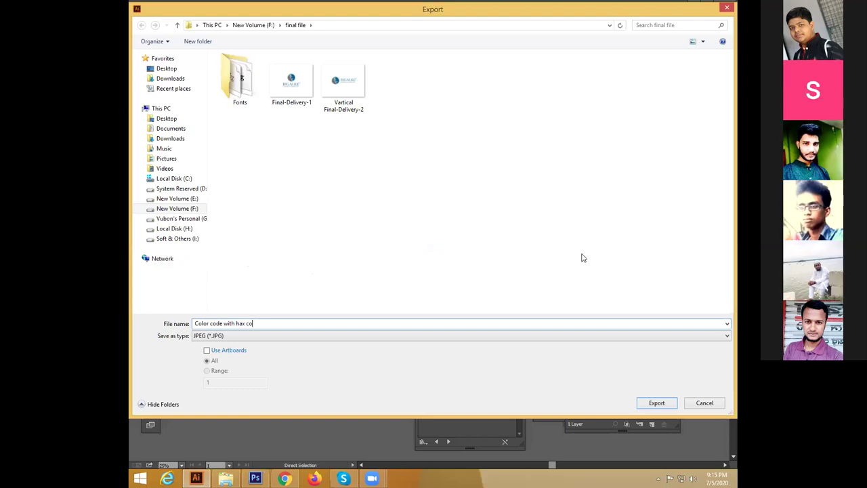
{"action": "type", "text": "de"}
{"action": "key", "text": "ctrl+a"}
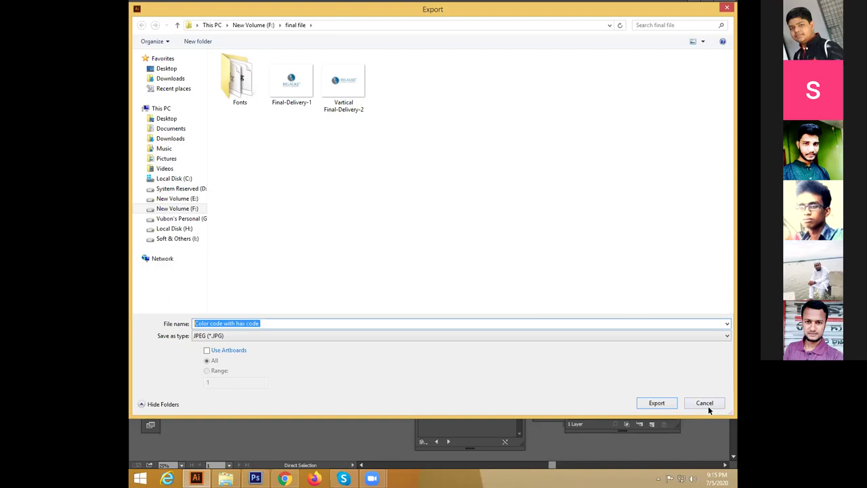
{"action": "left_click", "coordinate": [708, 406]}
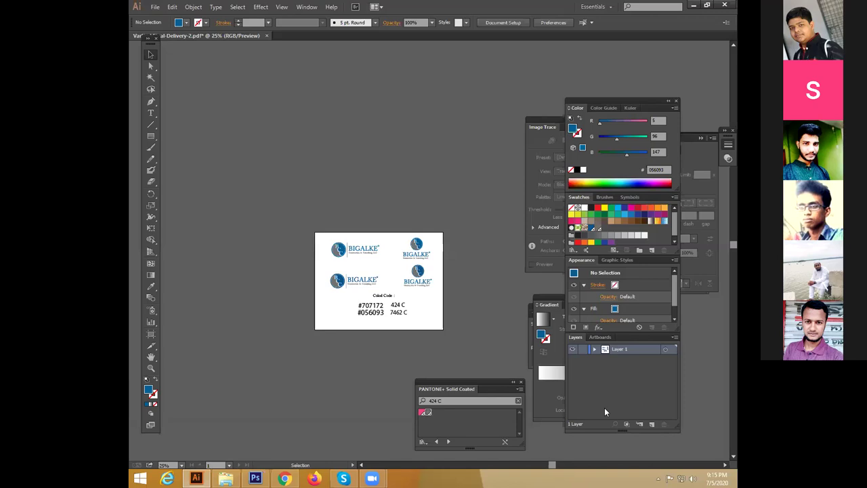
Save the color-code sheet as a PDF named "Color code with hax code" in the final file folder
{"action": "key", "text": "alt+f"}
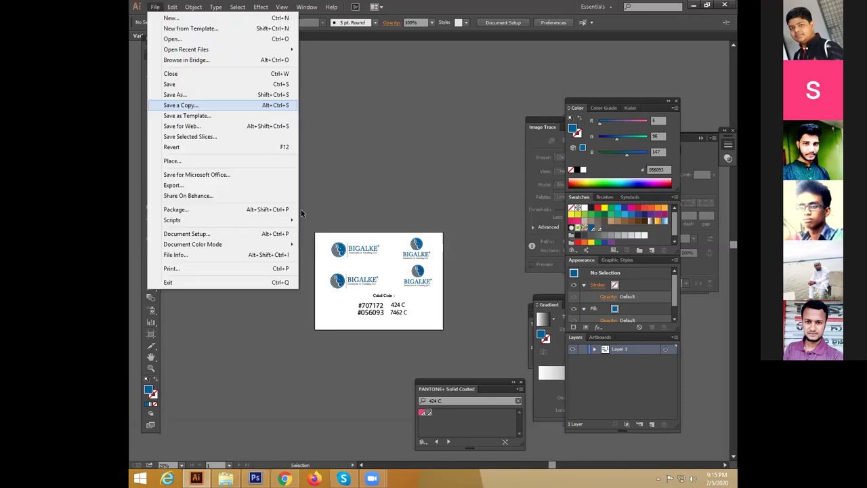
{"action": "key", "text": "Escape"}
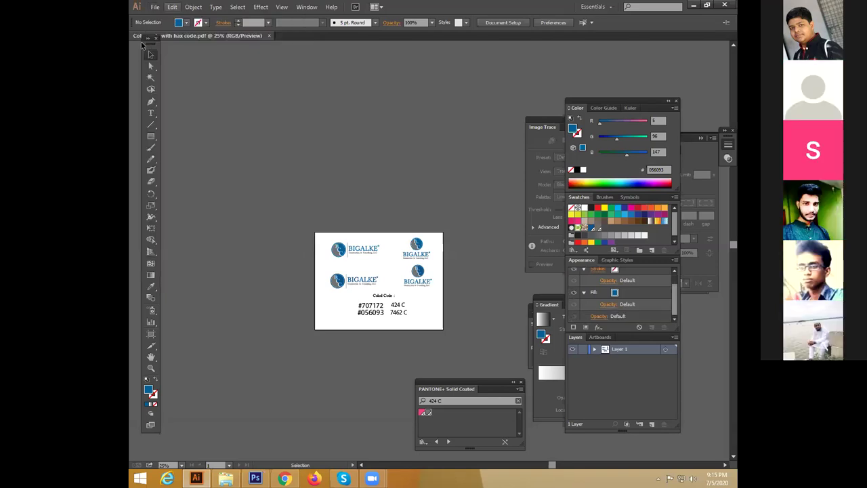
Switch to File Explorer and compress the final file folder on New Volume (F:) into a ZIP archive
{"action": "key", "text": "alt+Tab"}
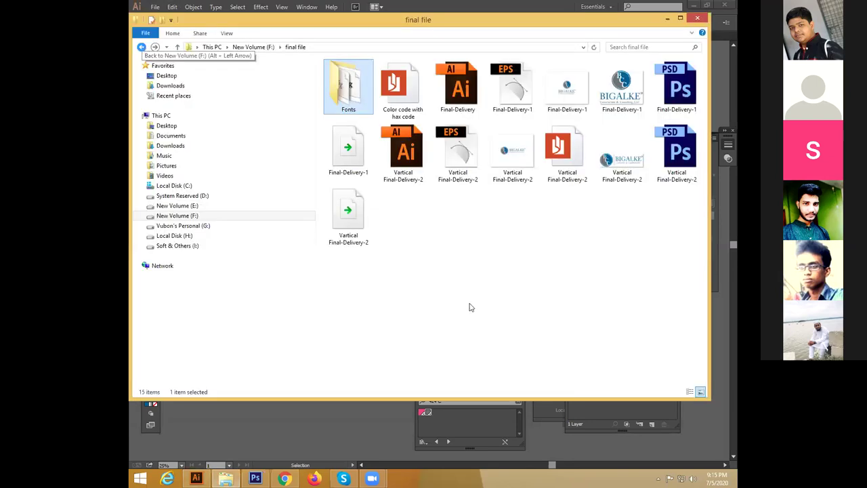
{"action": "key", "text": "alt+Left"}
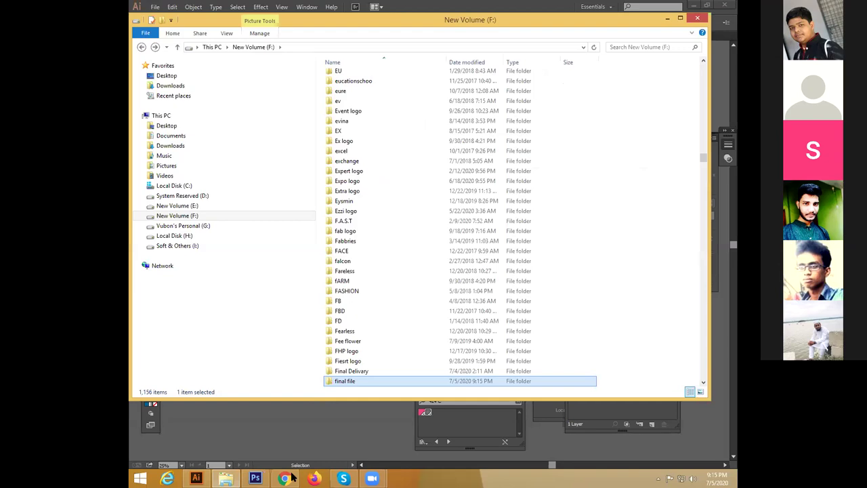
{"action": "key", "text": "shift+F10"}
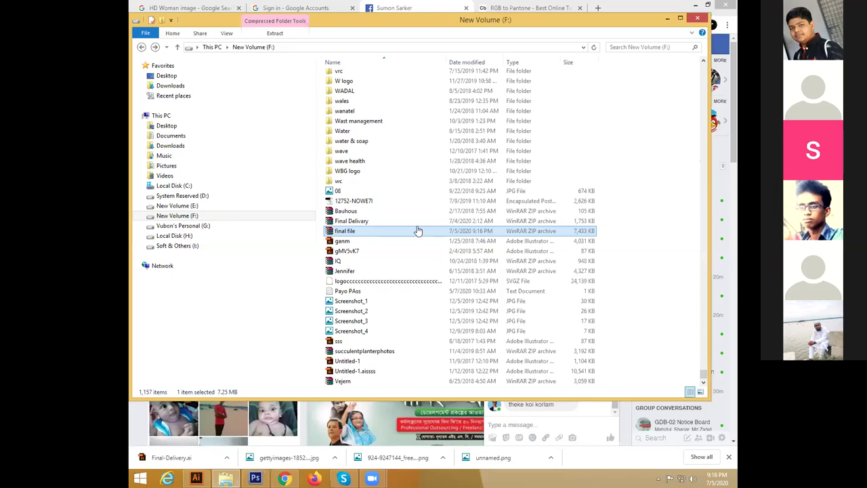
Switch to the browser and open the Gmail inbox in the RGB to Pantone tab
{"action": "key", "text": "alt+Tab"}
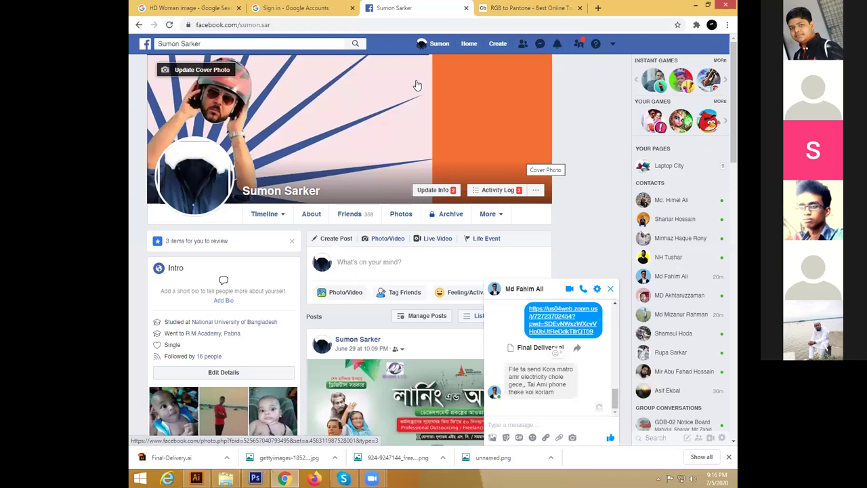
{"action": "key", "text": "ctrl+Tab"}
{"action": "key", "text": "ctrl+l"}
{"action": "type", "text": "gm"}
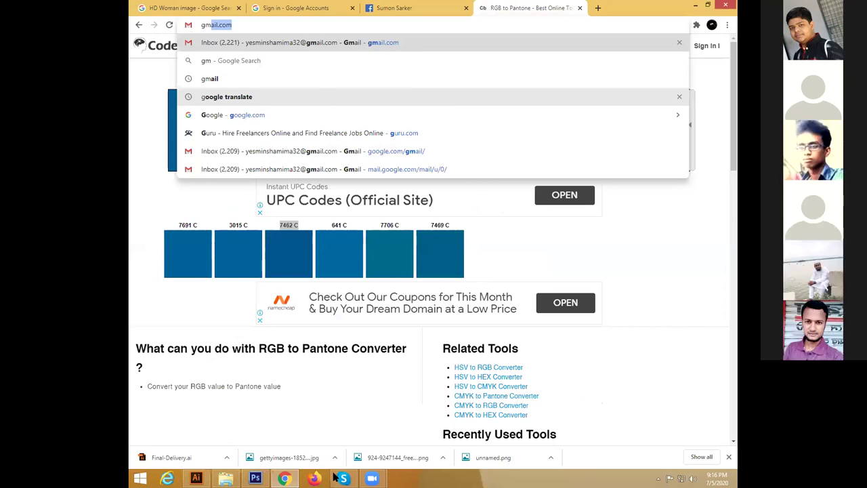
{"action": "key", "text": "Return"}
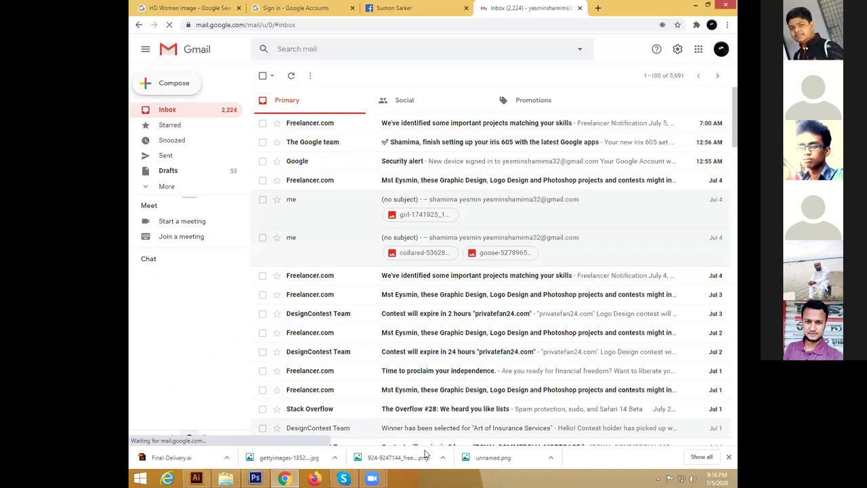
Attach the final file ZIP archive from New Volume (F:) to a new email and send the message
{"action": "mouse_move", "coordinate": [372, 479]}
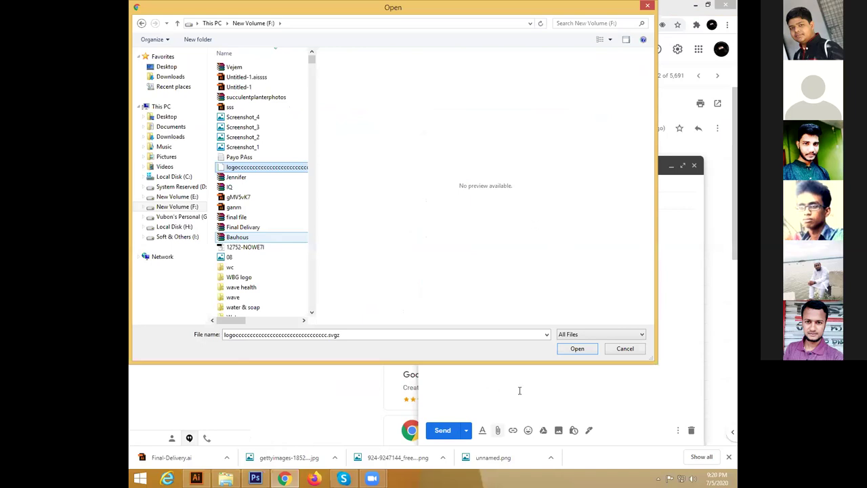
{"action": "key", "text": "f"}
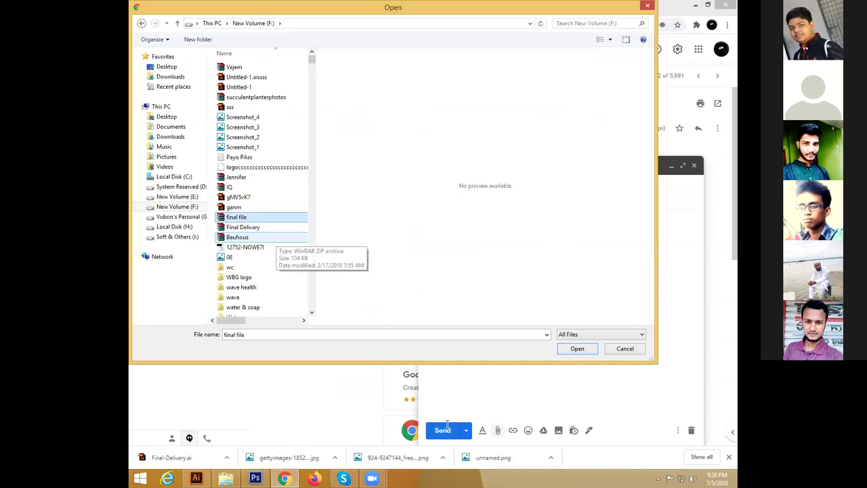
{"action": "left_click", "coordinate": [443, 430]}
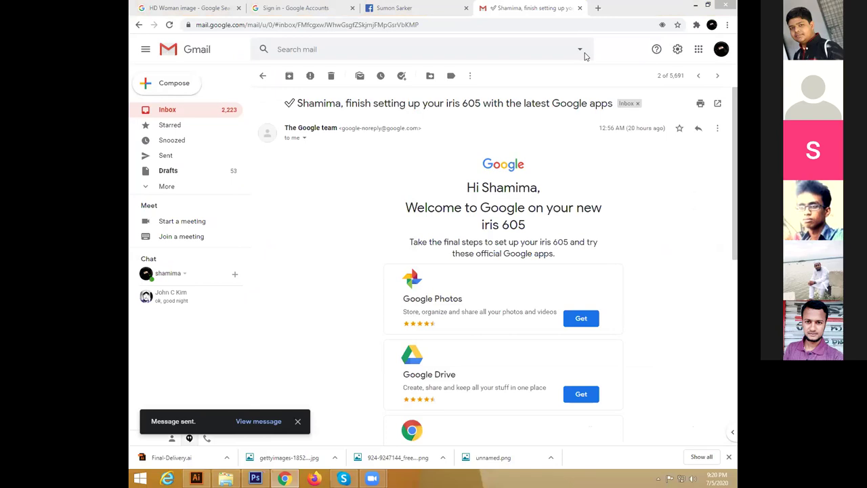
Minimize the browser, show the desktop and switch to Photoshop with unnamed.png open
{"action": "left_click", "coordinate": [703, 6]}
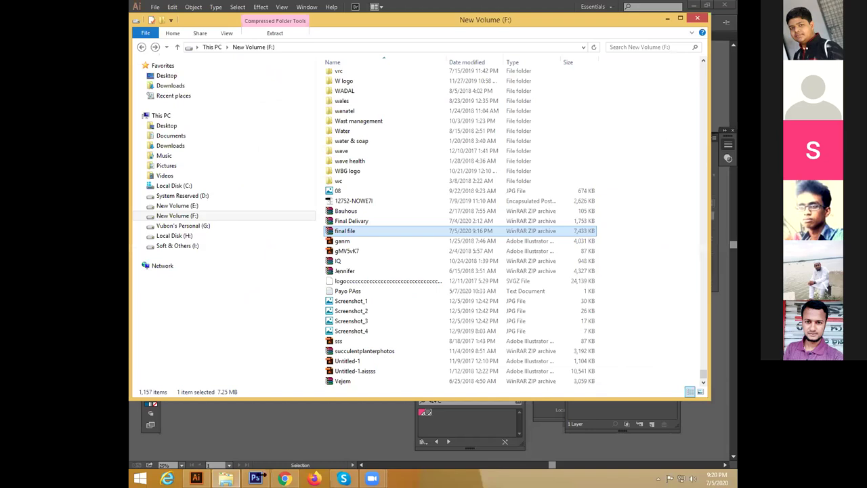
{"action": "key", "text": "super+d"}
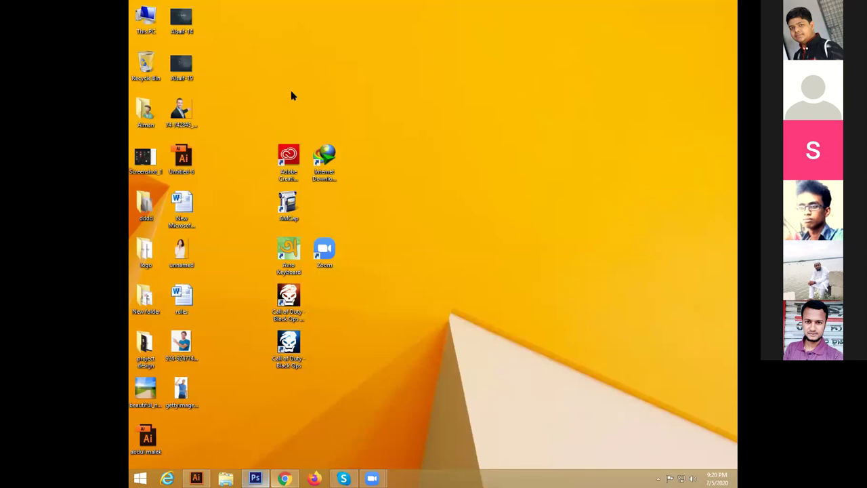
{"action": "key", "text": "super+d"}
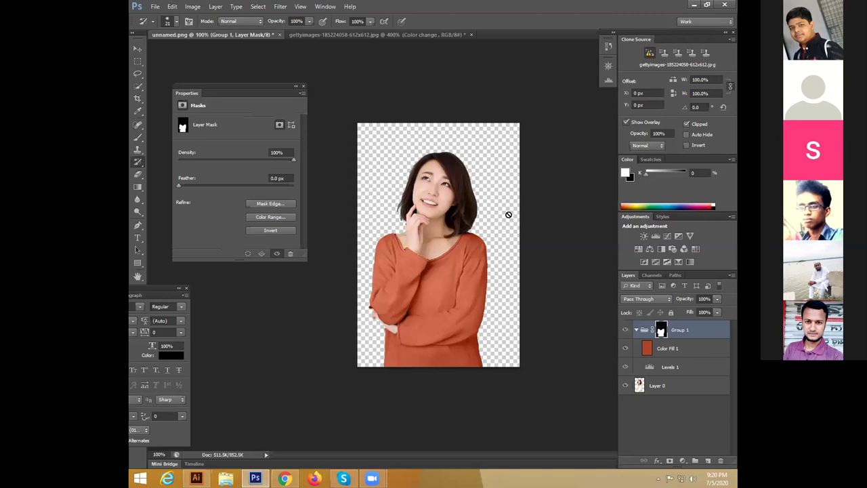
{"action": "key", "text": "ctrl+Tab"}
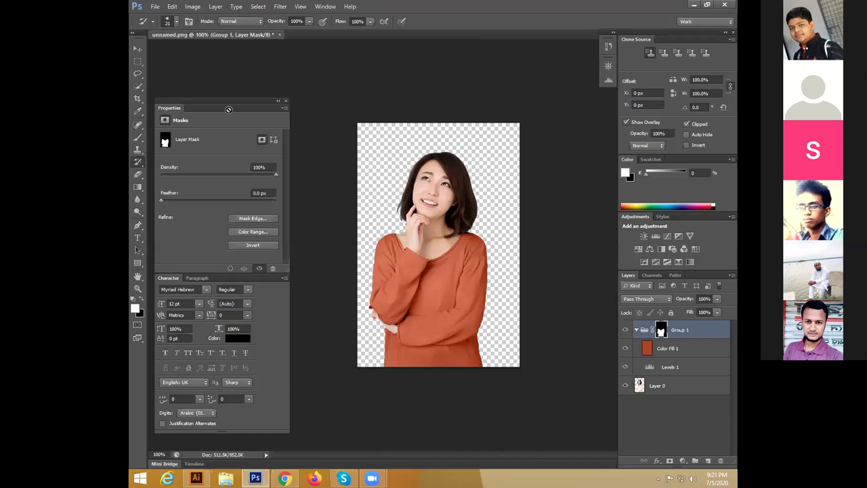
{"action": "key", "text": "alt+f"}
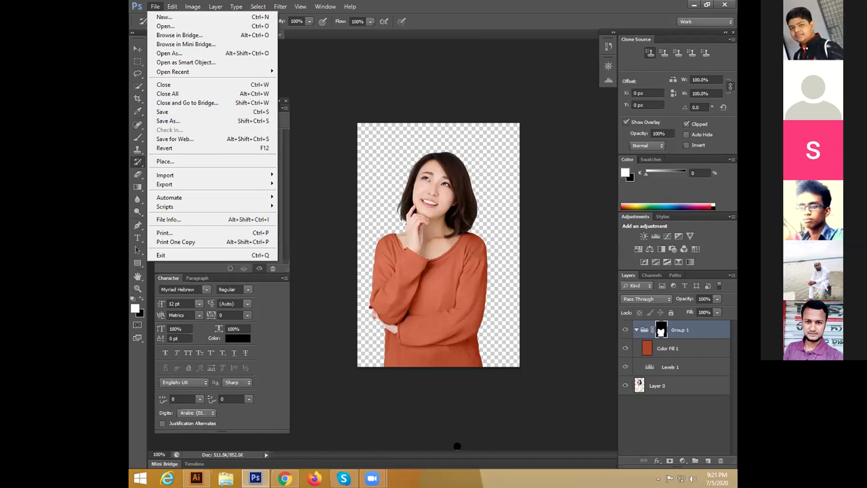
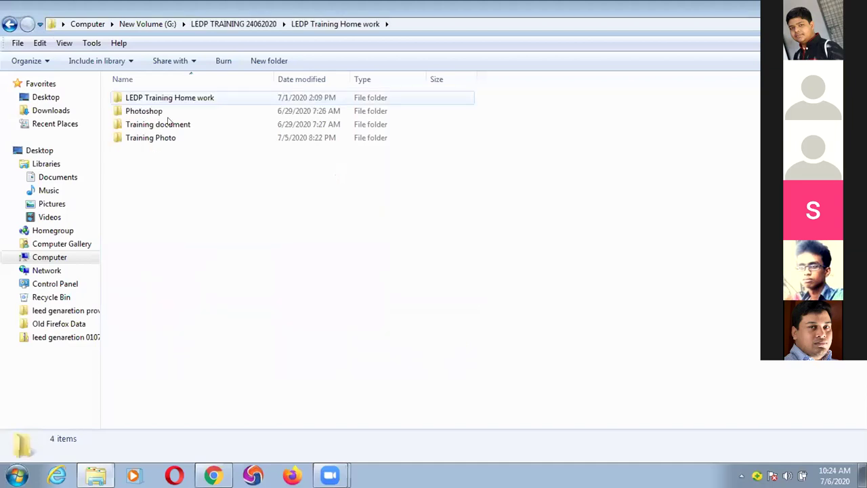
Browse the LEDP TRAINING 24062020 subfolders in File Explorer and view Home work 05072020 copy from the Training Photo folder
{"action": "double_click", "coordinate": [145, 110]}
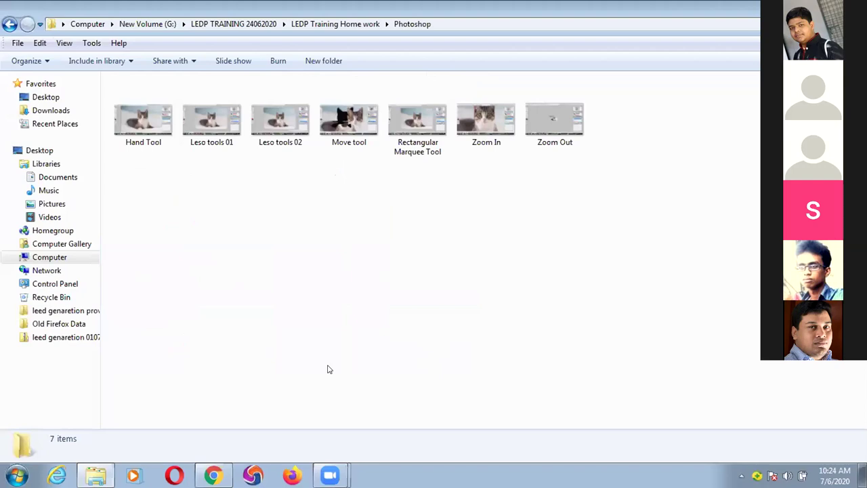
{"action": "left_click", "coordinate": [9, 25]}
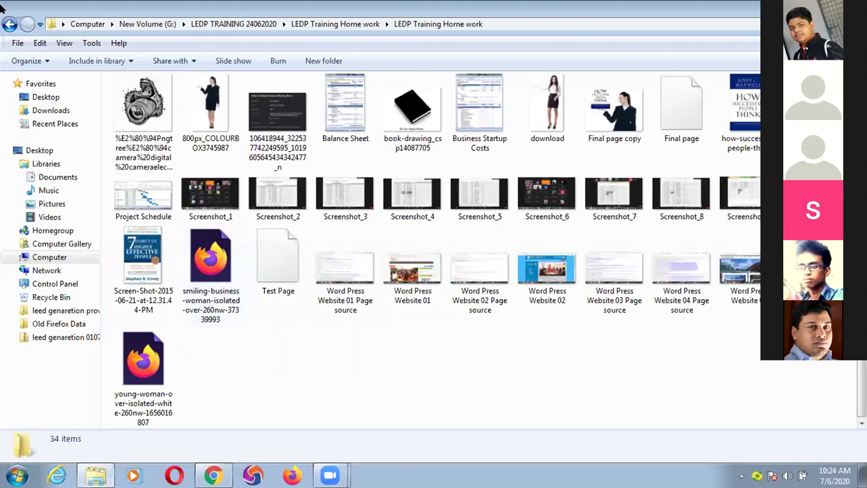
{"action": "left_click", "coordinate": [8, 24]}
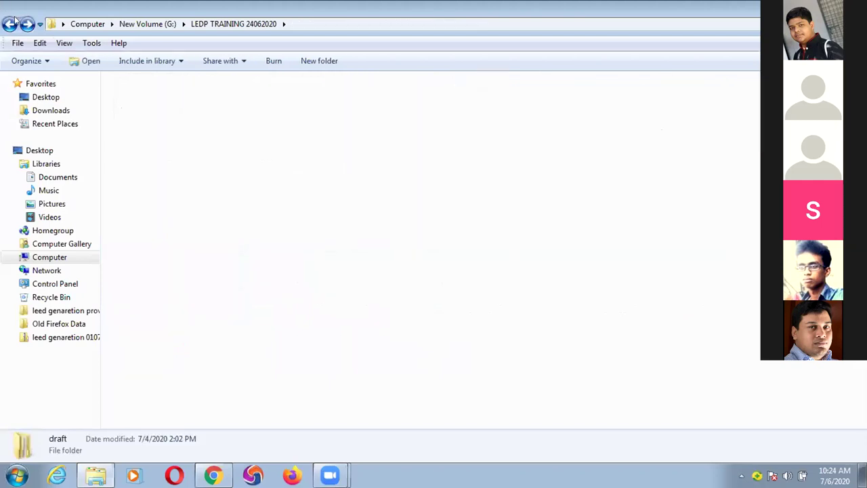
{"action": "double_click", "coordinate": [407, 268]}
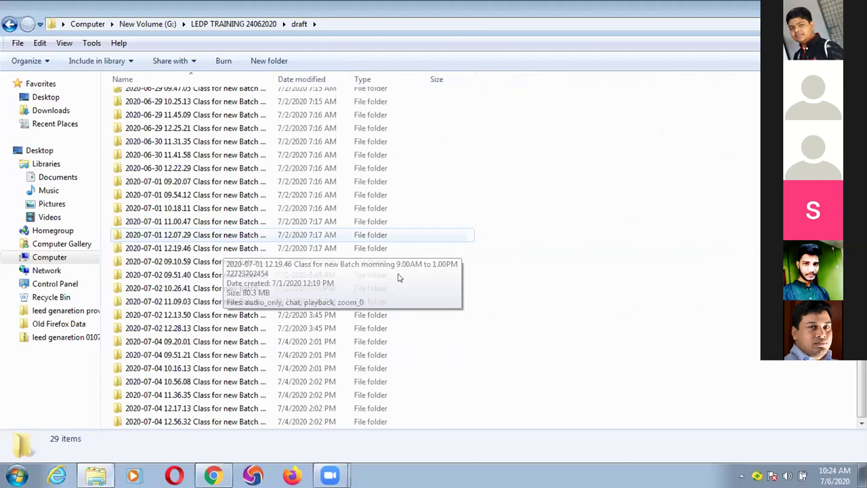
{"action": "key", "text": "BackSpace"}
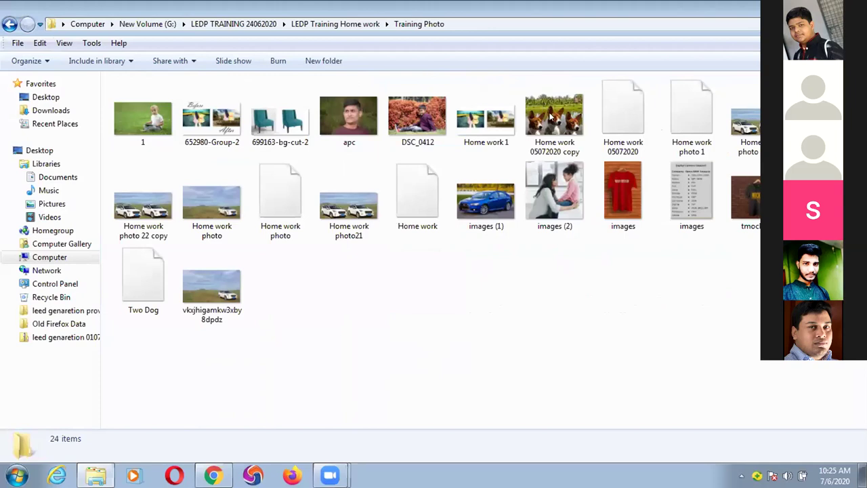
{"action": "double_click", "coordinate": [550, 117]}
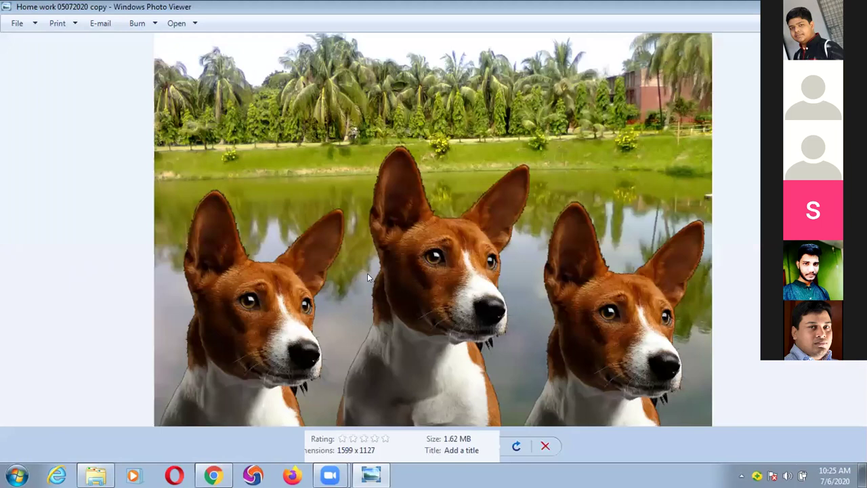
Start Adobe Photoshop 7.0 and open the recent file Two Dog.psd
{"action": "key", "text": "super"}
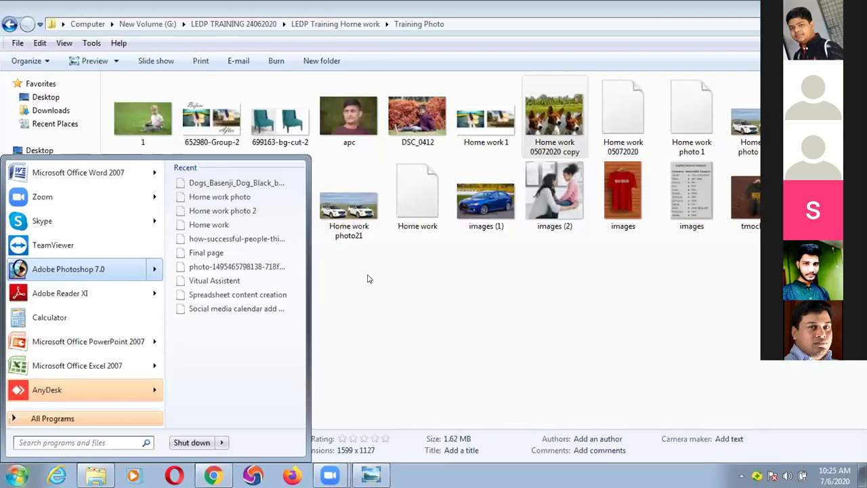
{"action": "key", "text": "Return"}
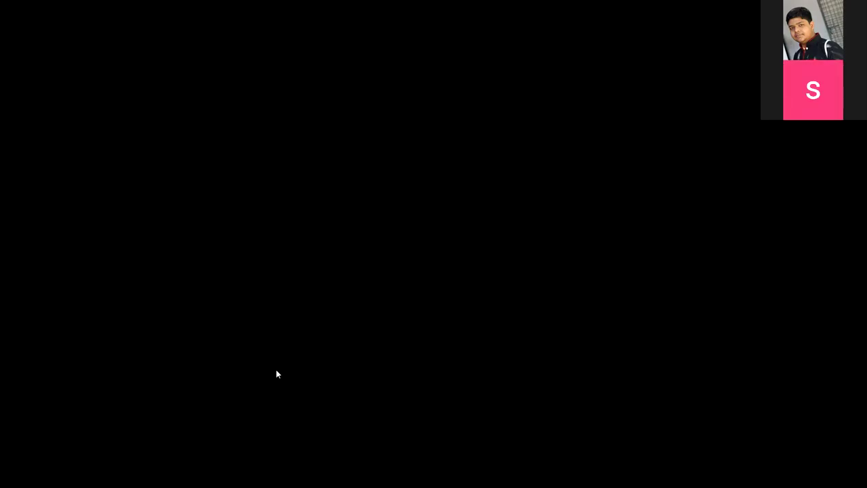
{"action": "left_click", "coordinate": [10, 20]}
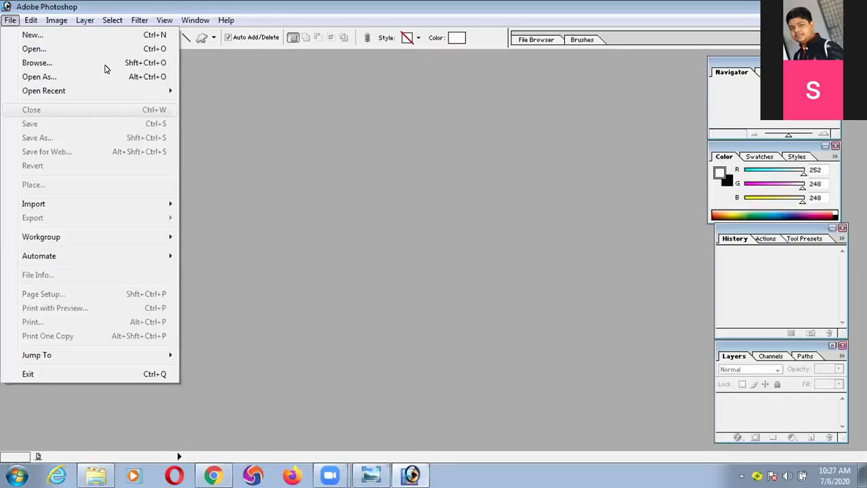
{"action": "left_click", "coordinate": [240, 100]}
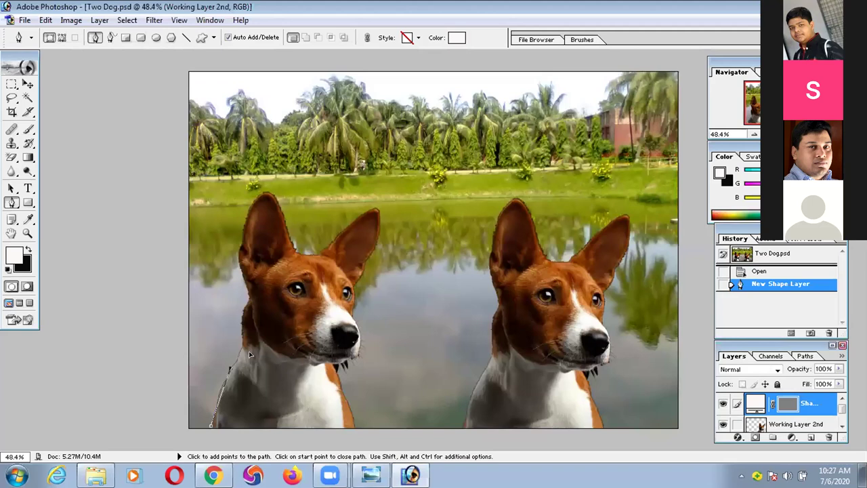
Trace the left dog's outline up its back to the neck with the Pen tool, adding a curved anchor point and adjusting its direction handle
{"action": "left_click_drag", "start_coordinate": [244, 338], "coordinate": [216, 290]}
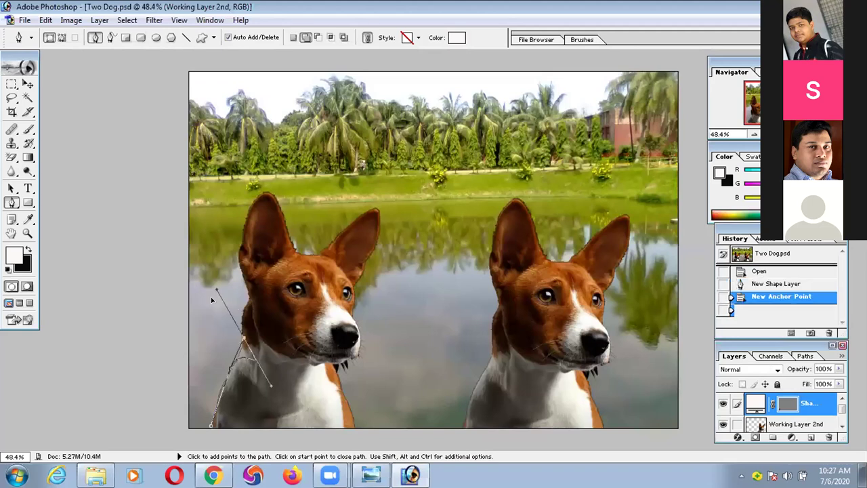
{"action": "left_click_drag", "start_coordinate": [217, 290], "coordinate": [237, 318]}
{"action": "left_click", "coordinate": [229, 334]}
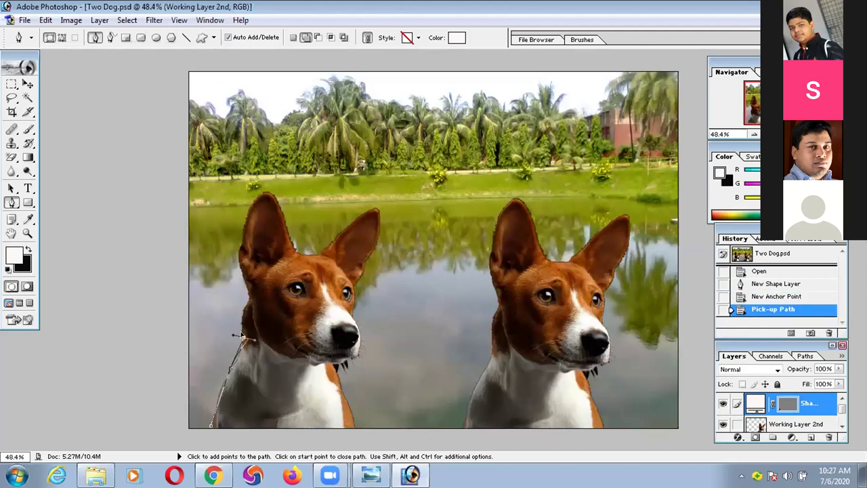
{"action": "left_click", "coordinate": [233, 335]}
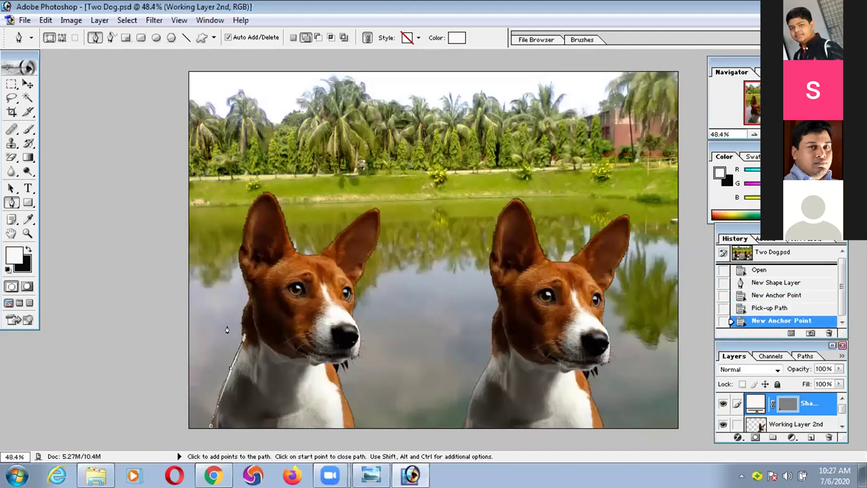